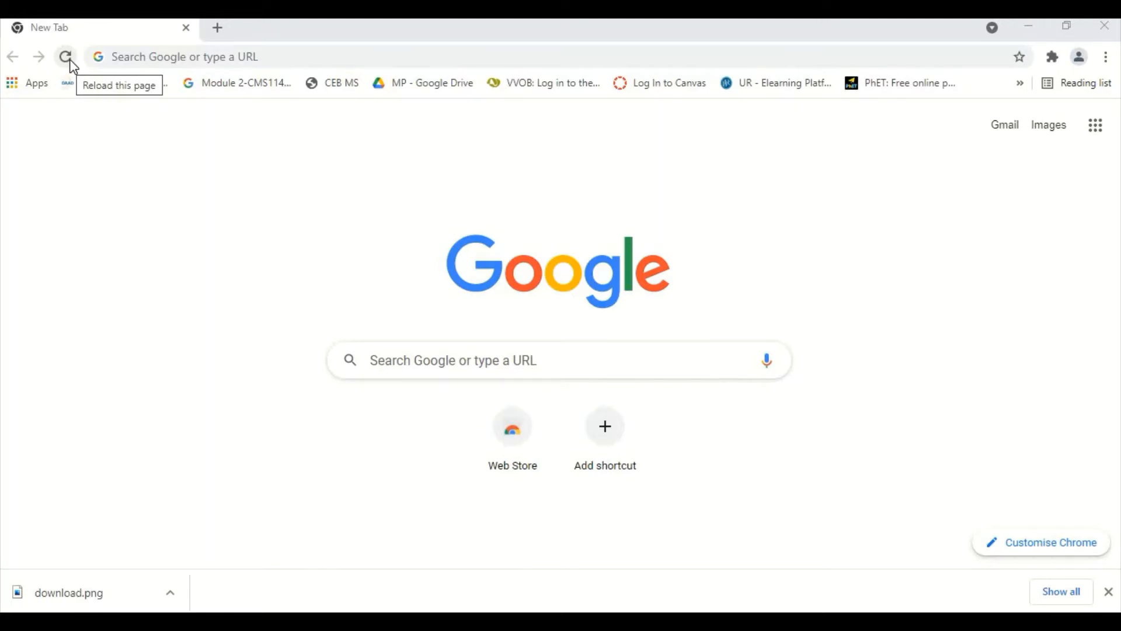
Go to gmail.com from Chrome's address bar to load the Gmail welcome page
click(155, 56)
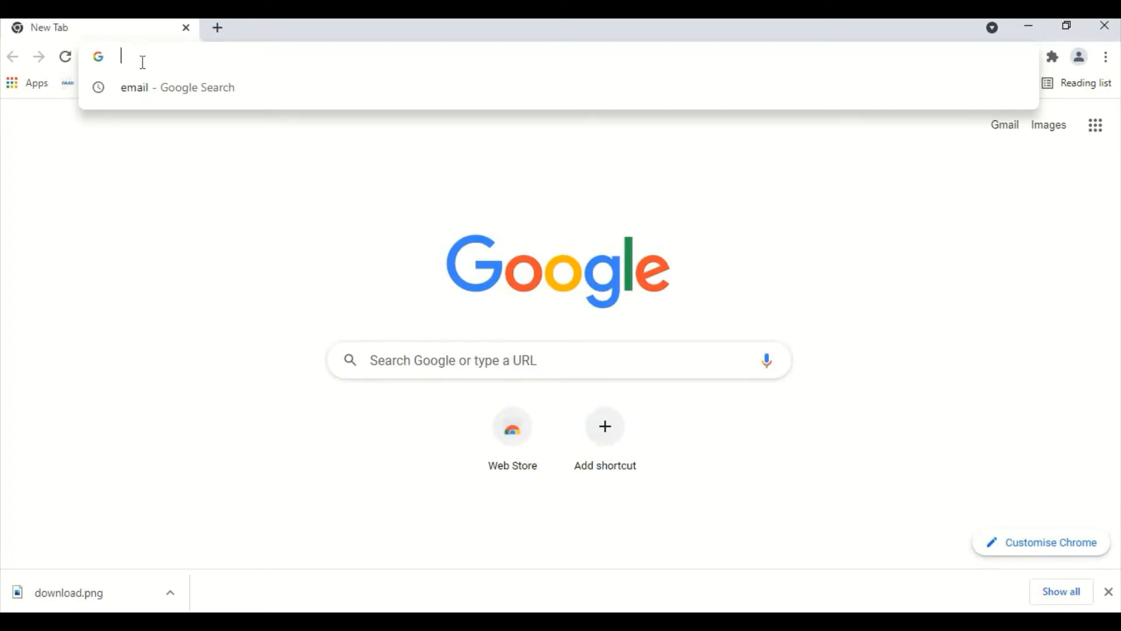
click(178, 186)
click(269, 54)
click(239, 223)
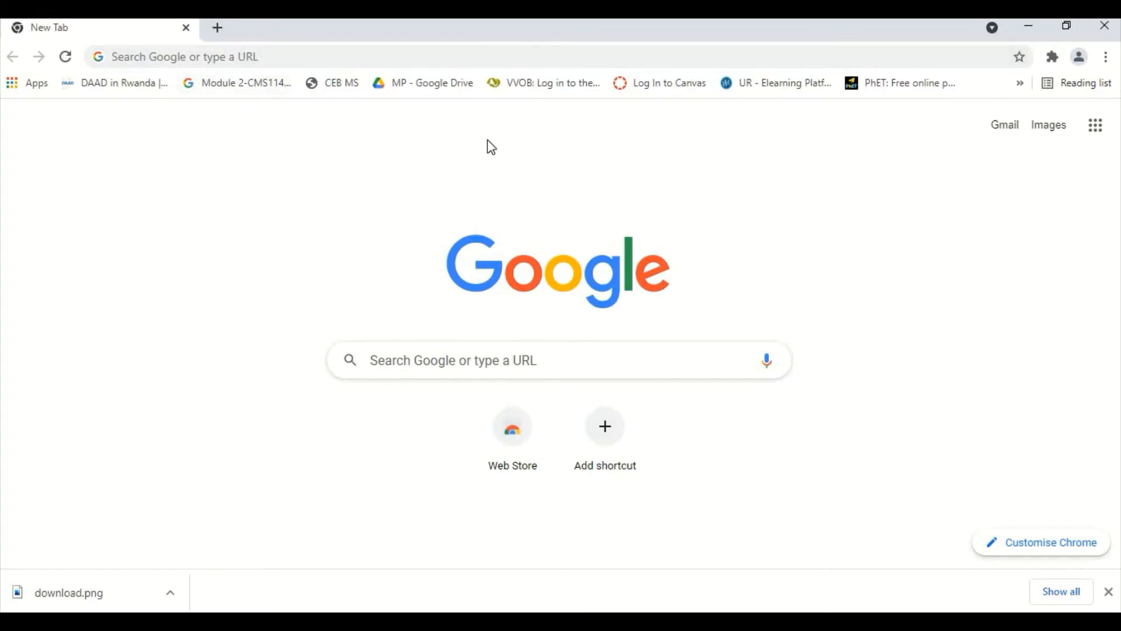
click(279, 58)
text(gm)
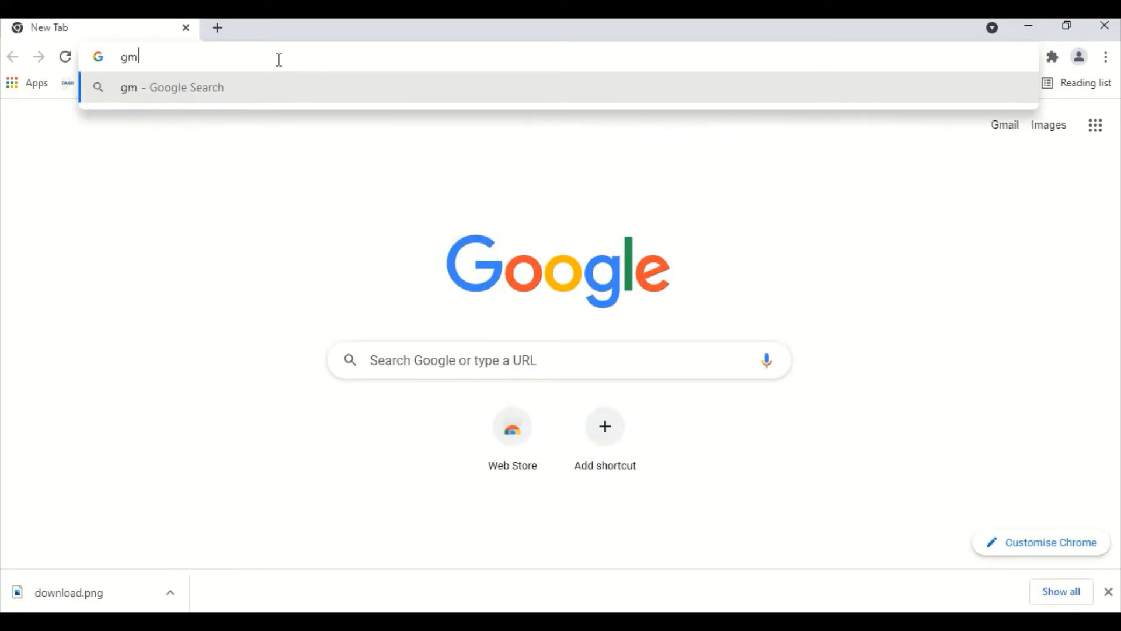
text(ail.com)
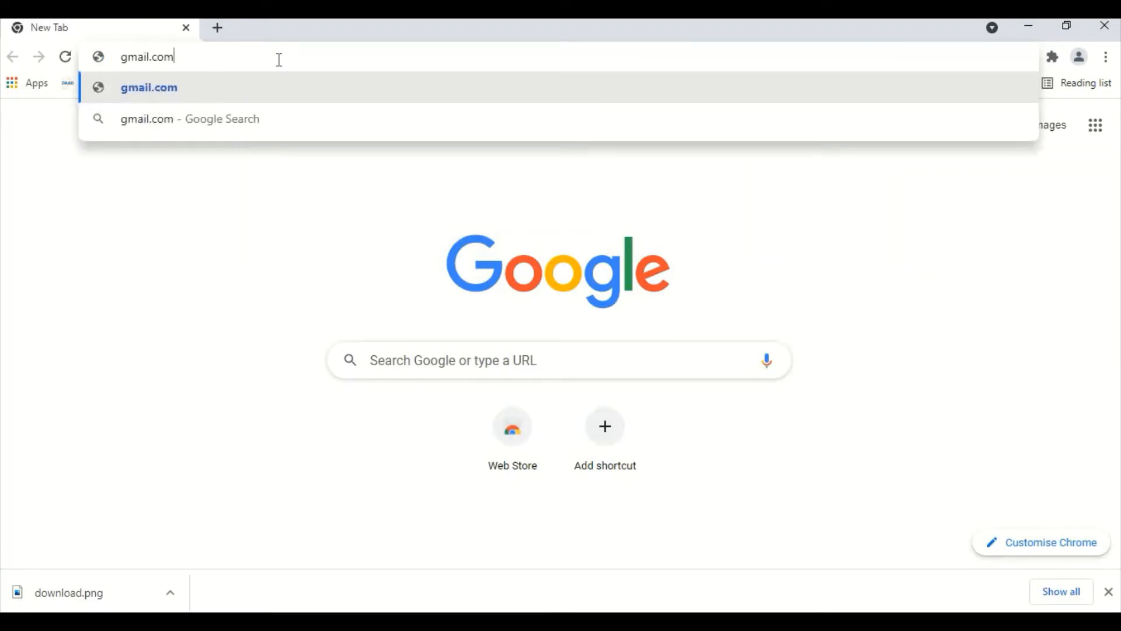
key(Return)
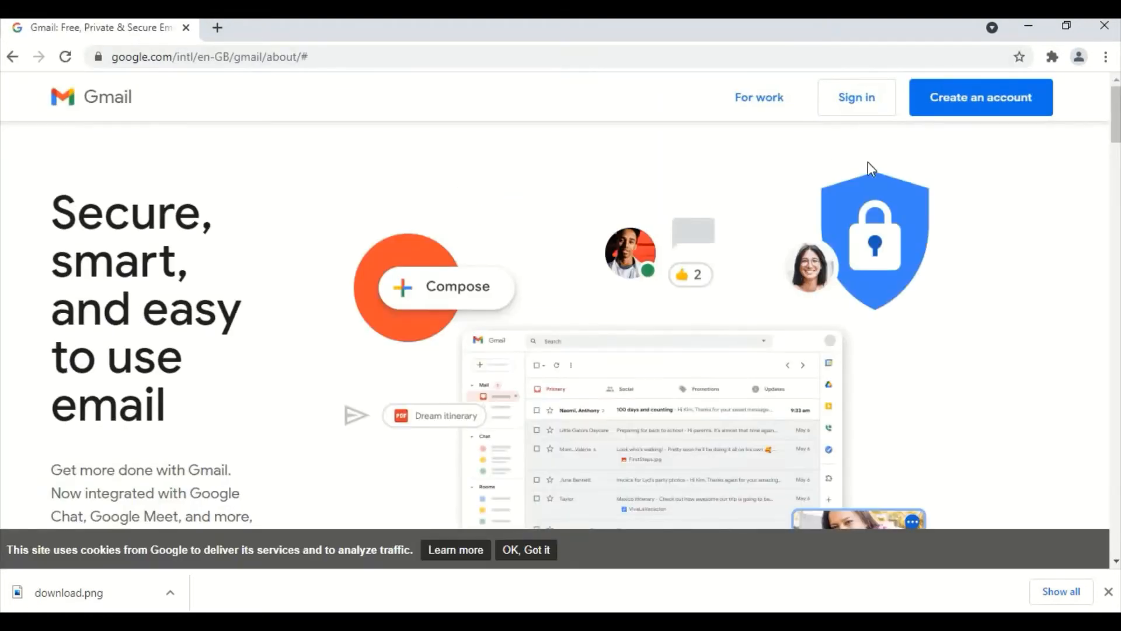
Start a new Google account with the user's first name, last name and a desired username
click(978, 112)
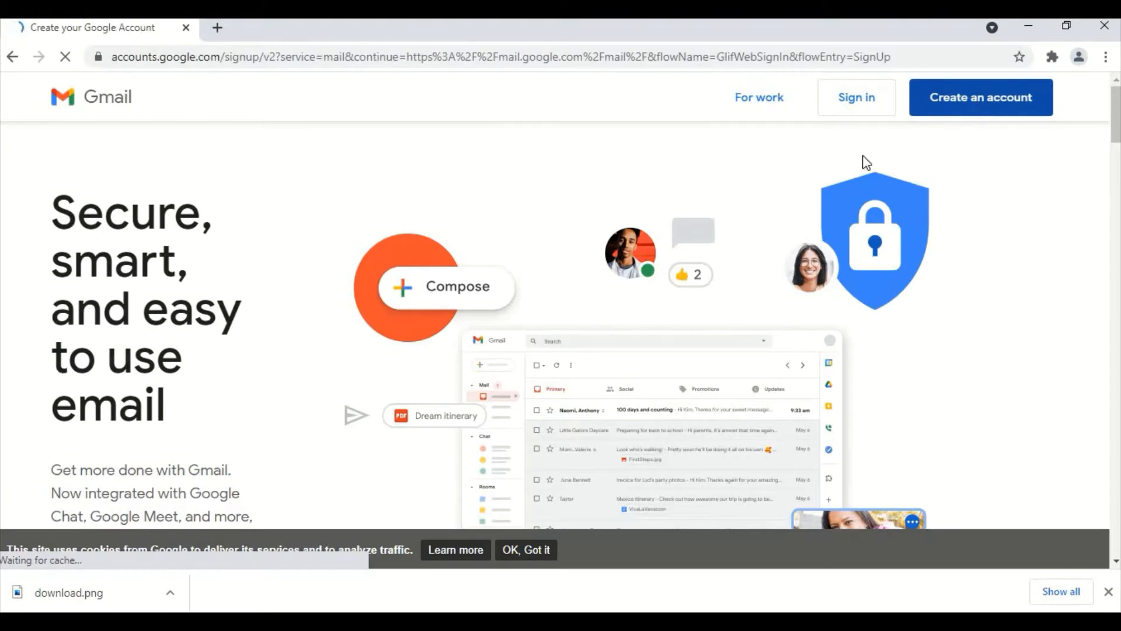
click(363, 263)
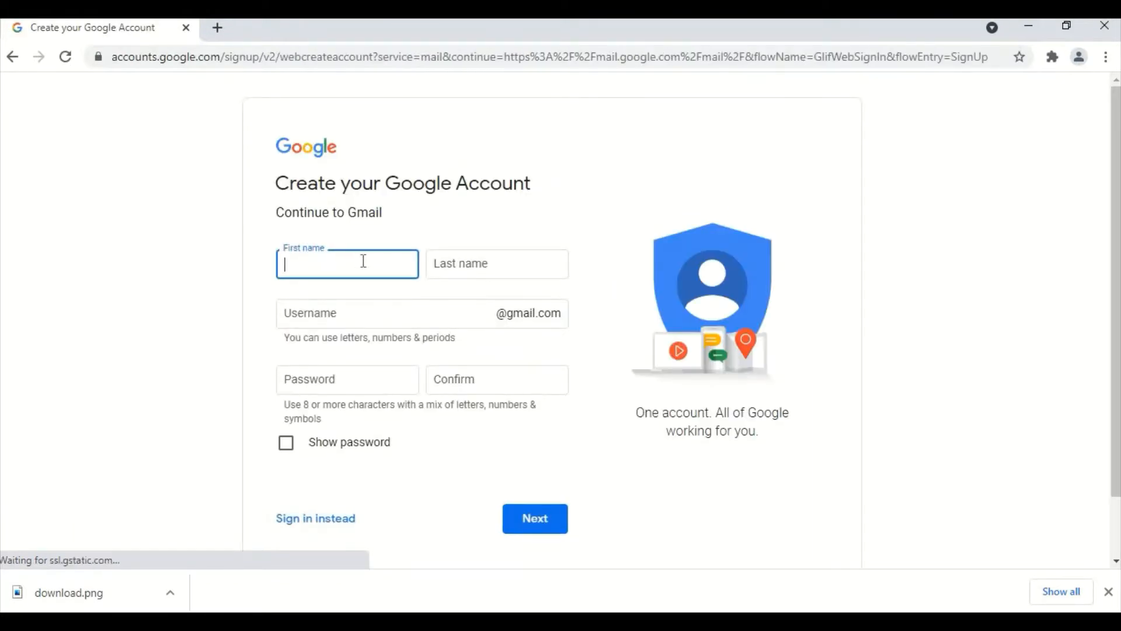
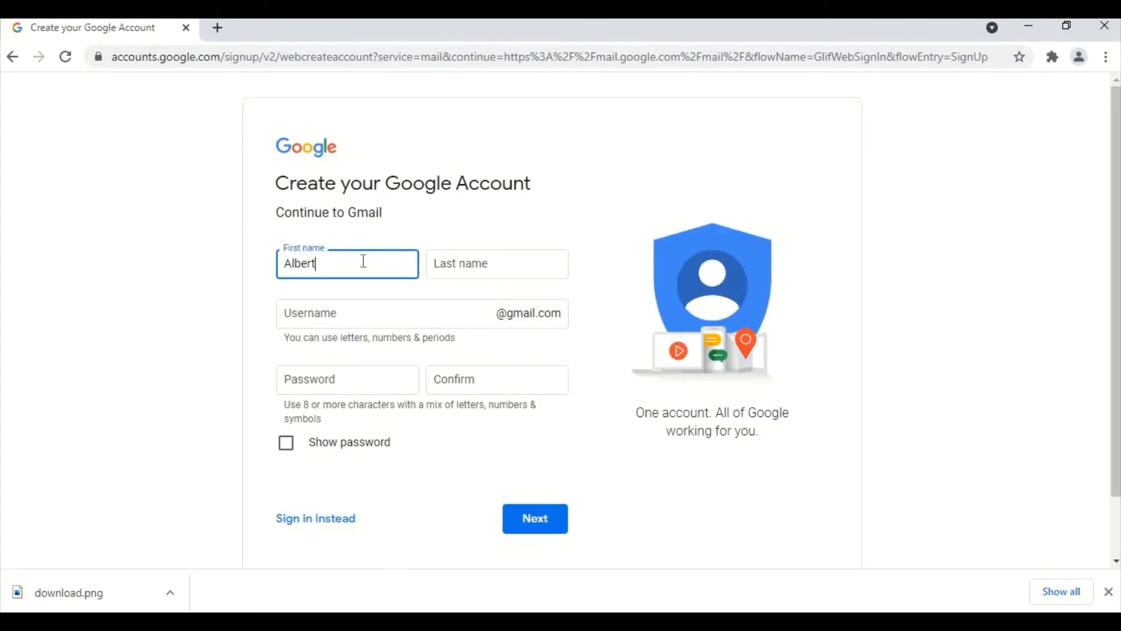
key(Tab)
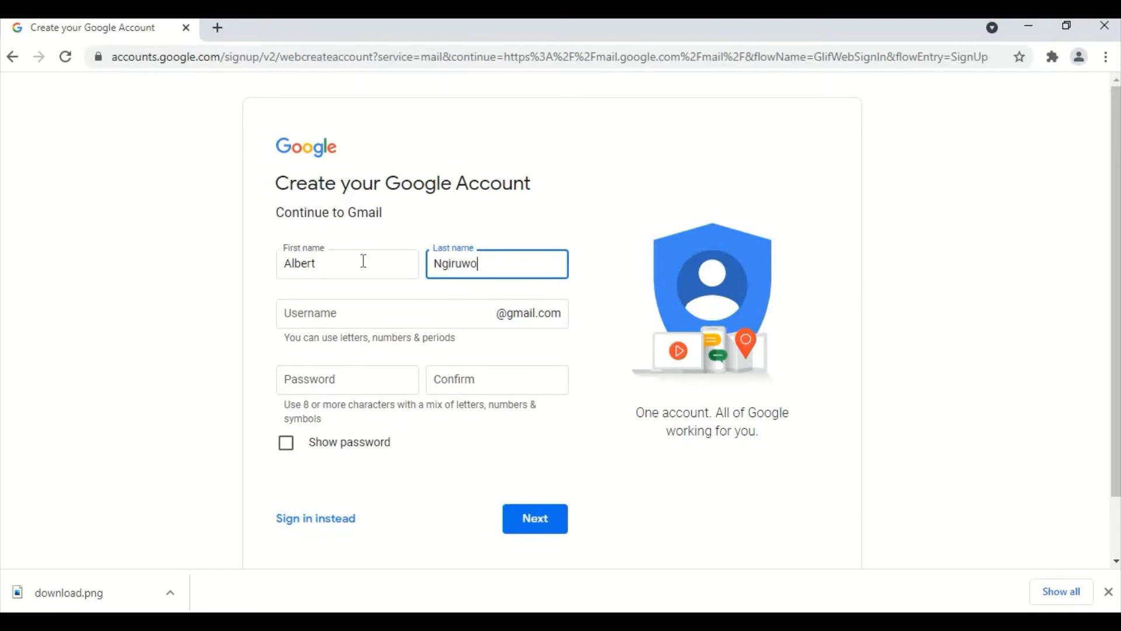
click(343, 313)
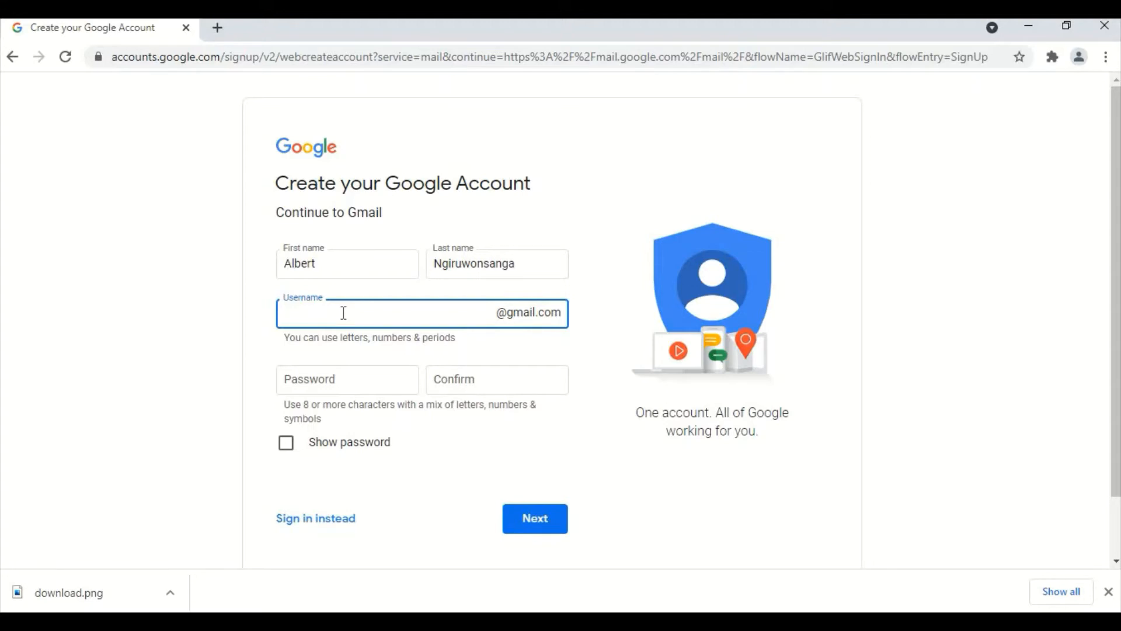
click(342, 380)
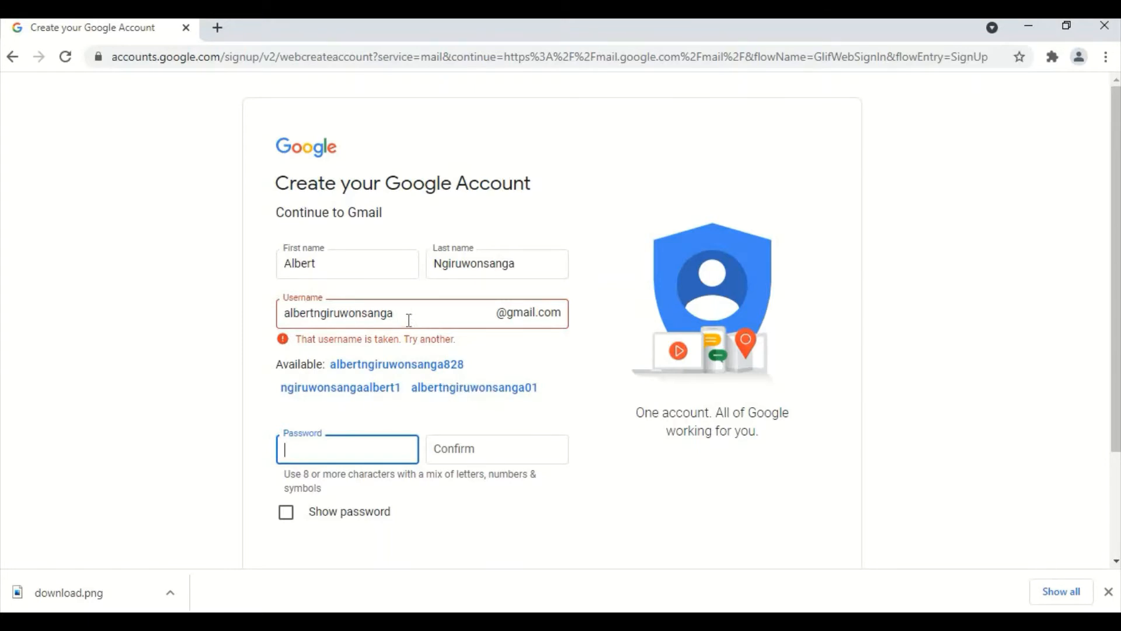
Try variations of the username by trimming letters and adding a hyphen
drag(398, 313, 283, 314)
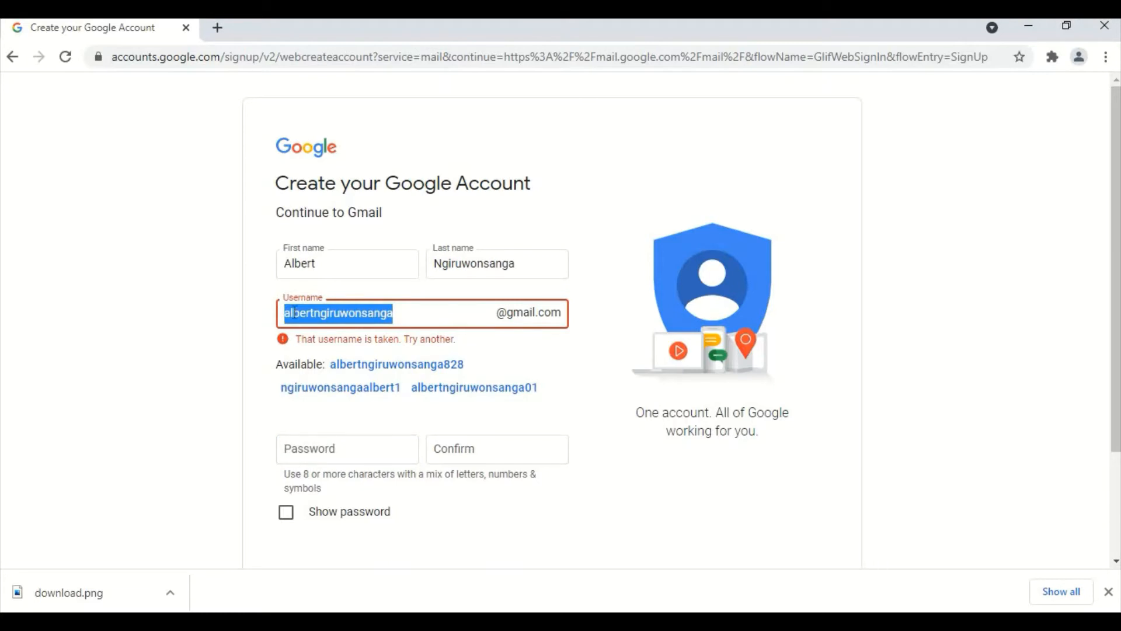
click(314, 312)
key(BackSpace)
key(BackSpace)
key(BackSpace)
key(BackSpace)
key(BackSpace)
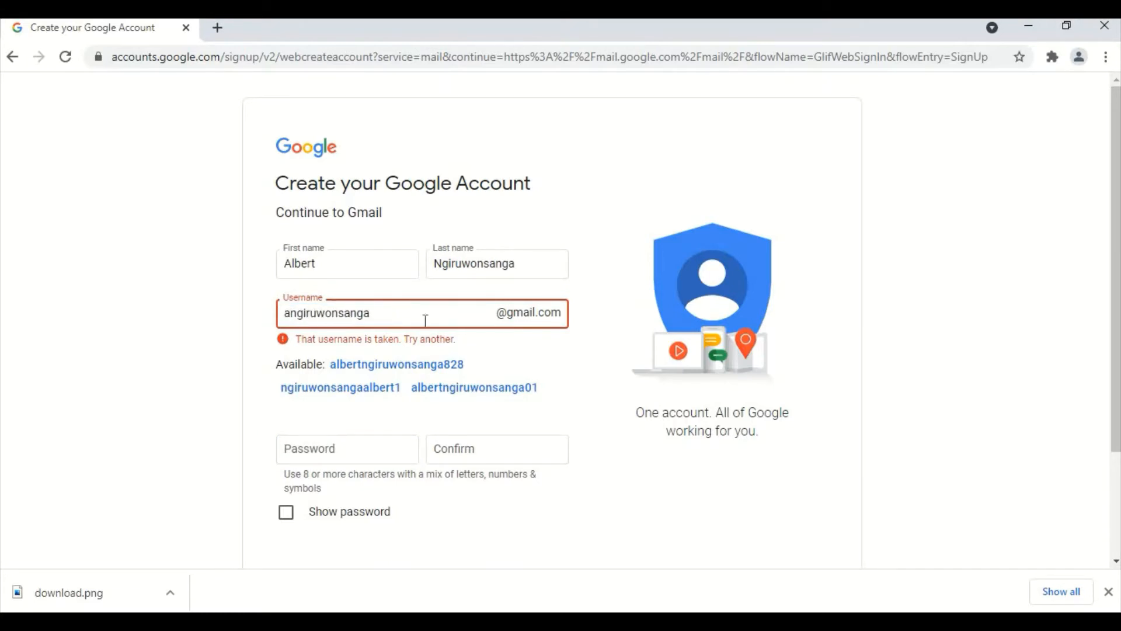
click(357, 452)
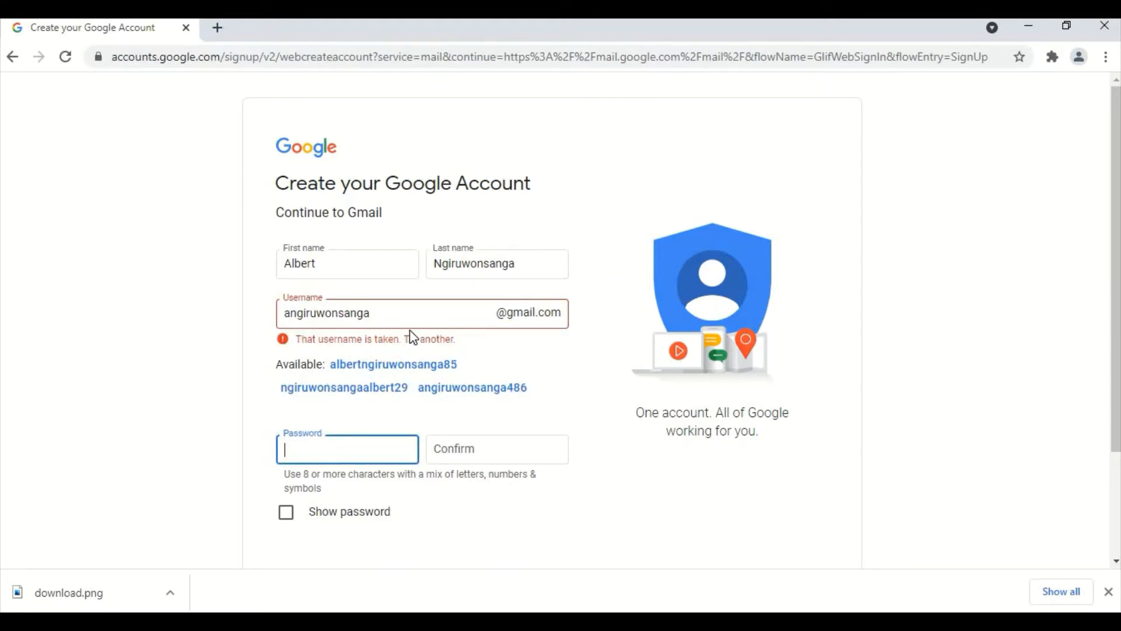
click(291, 315)
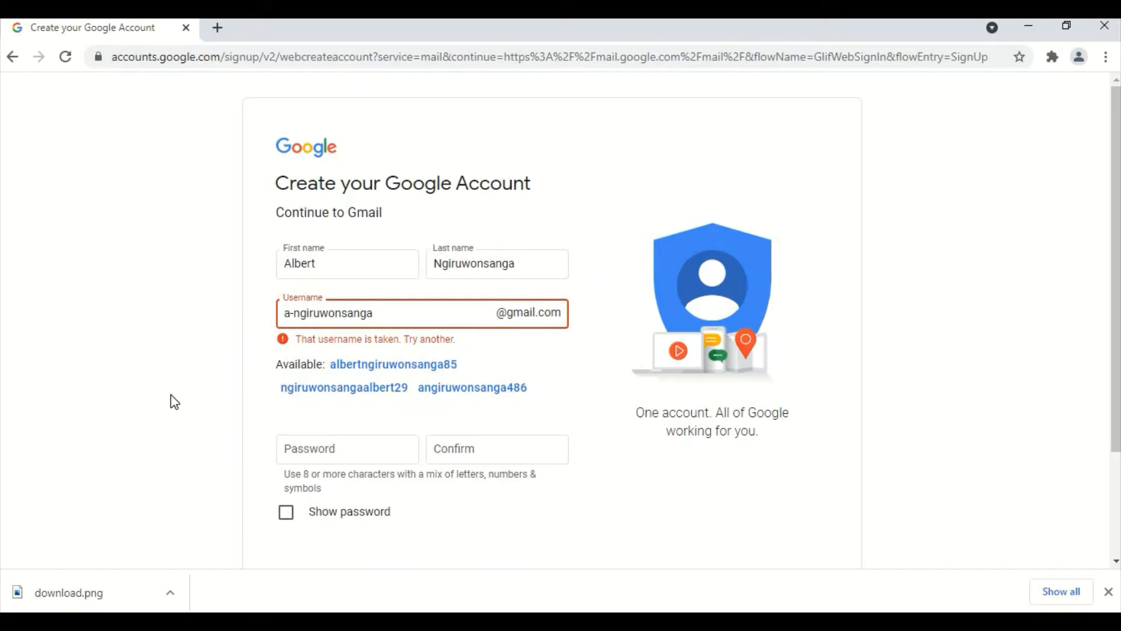
text(-)
click(335, 447)
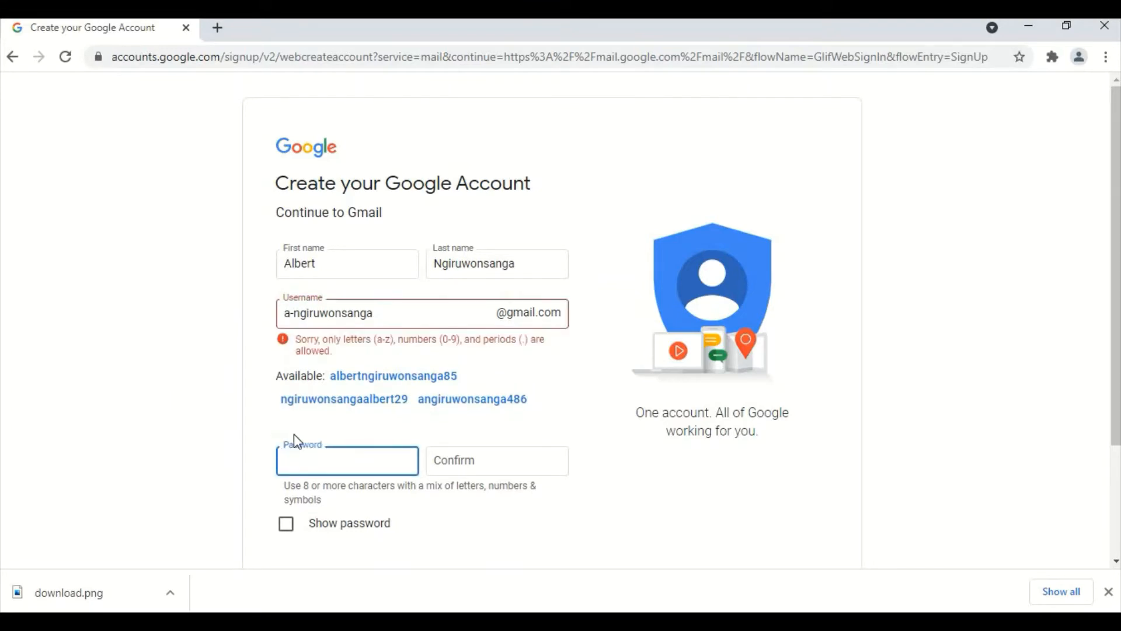
Remove the edits and switch to one of Gmail's suggested available usernames
click(296, 314)
key(BackSpace)
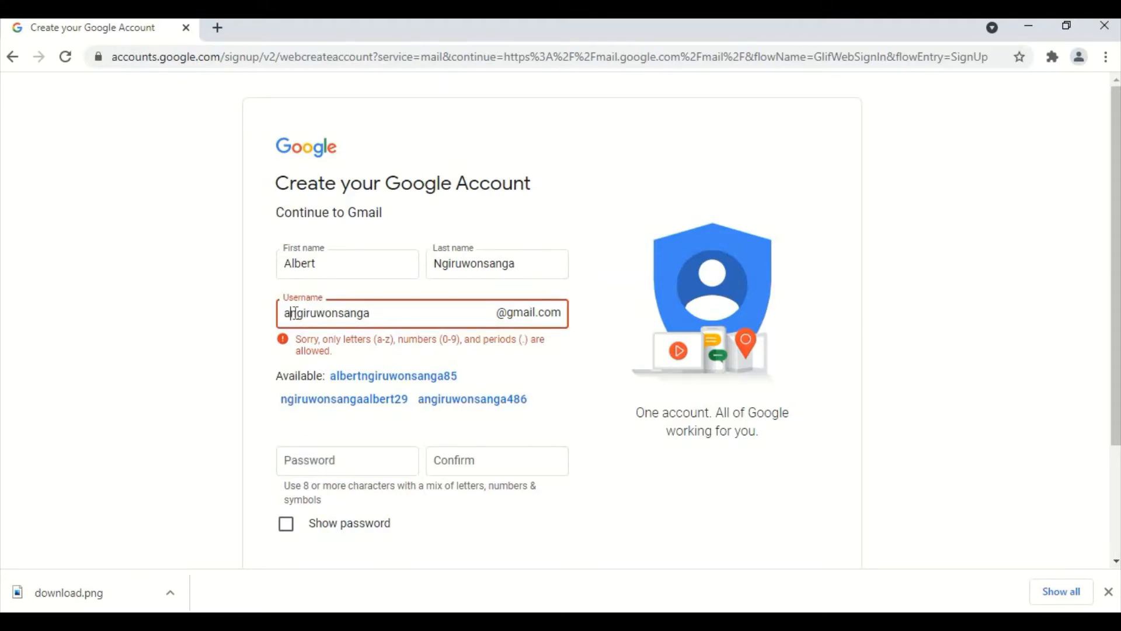
key(BackSpace)
click(428, 379)
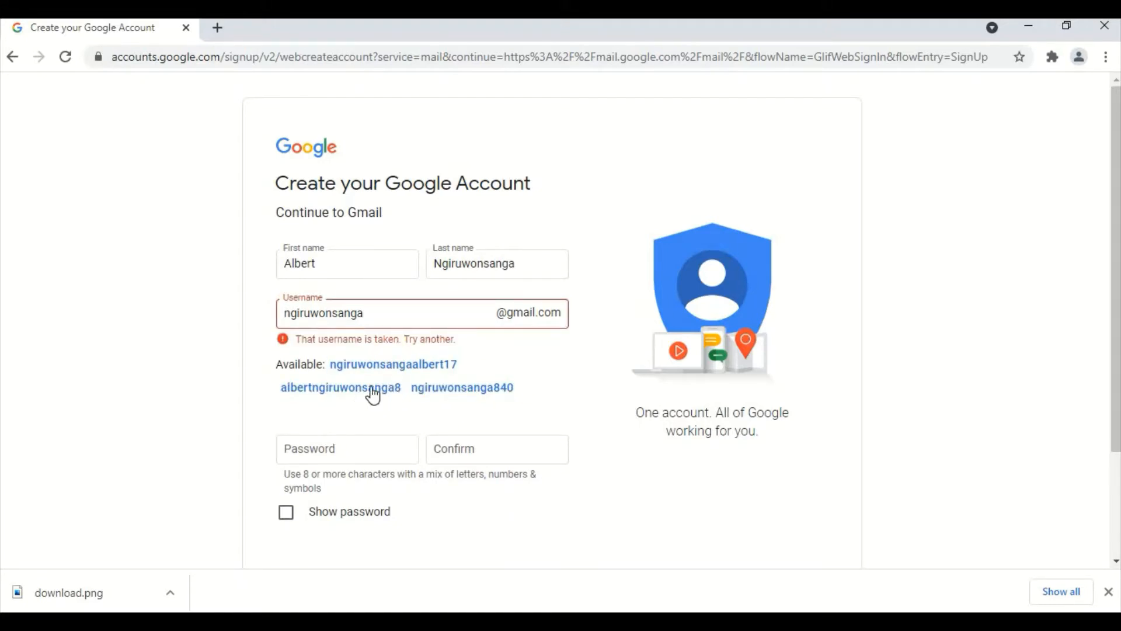
click(374, 396)
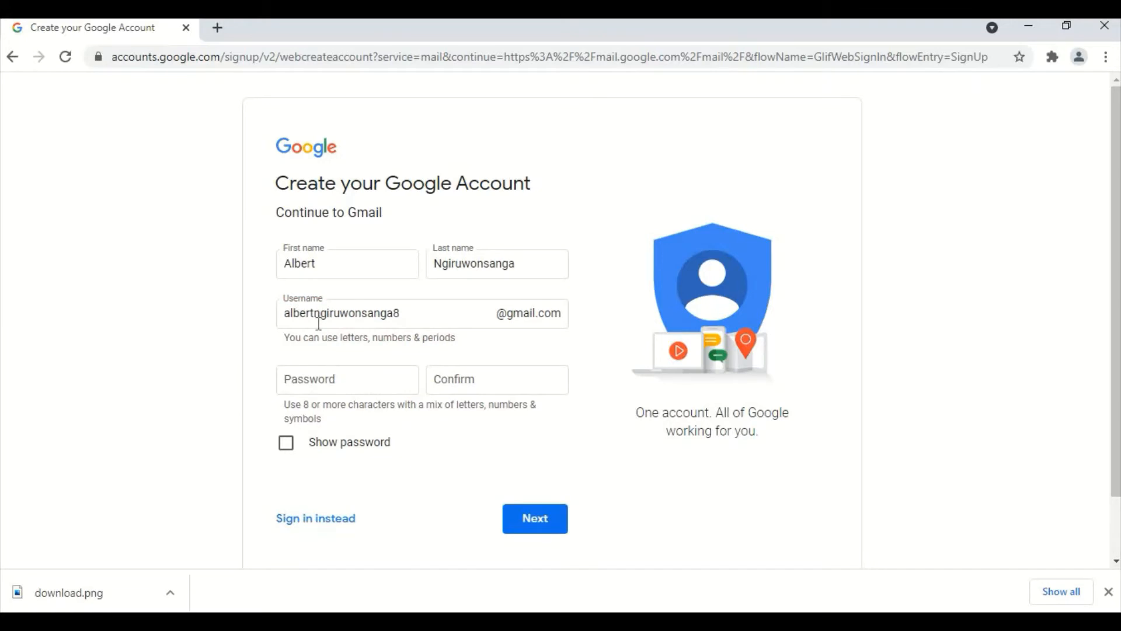
click(348, 383)
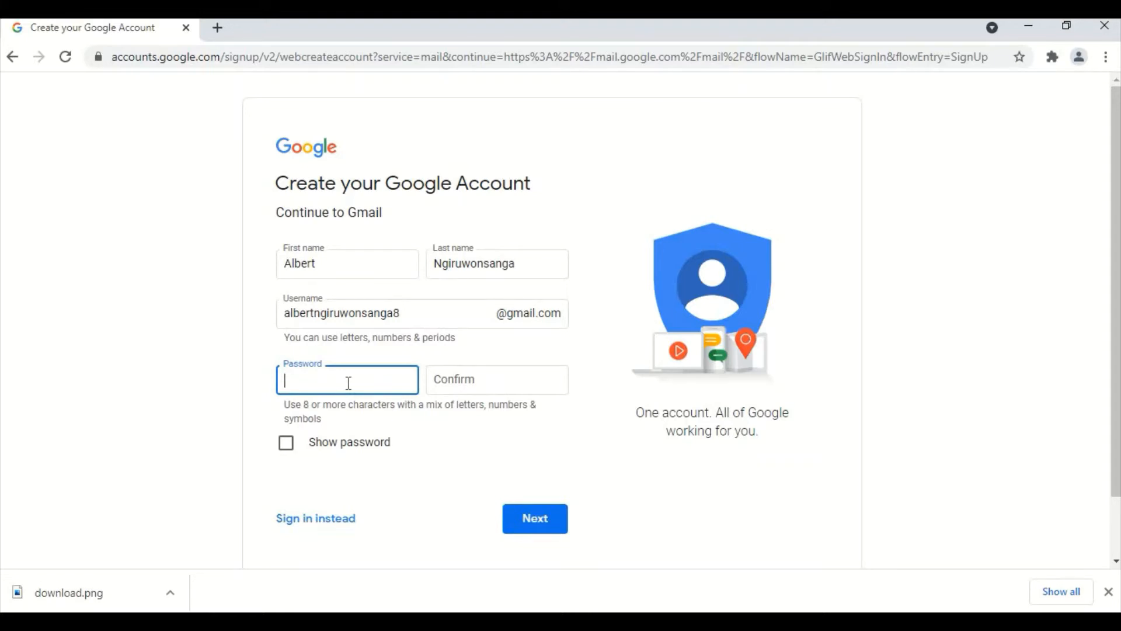
Enter and confirm the account password, then submit the sign-up form
text(•••••••)
key(BackSpace)
key(BackSpace)
key(BackSpace)
key(BackSpace)
text(••••••••••••)
click(461, 385)
text(•)
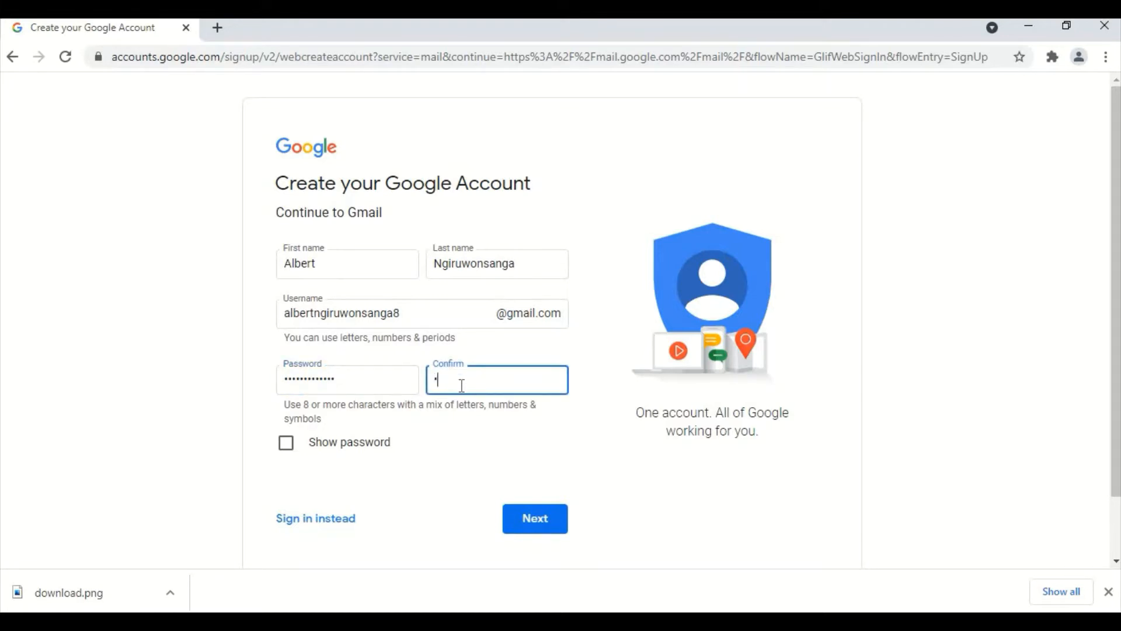
key(BackSpace)
text(••••••••••••)
click(538, 517)
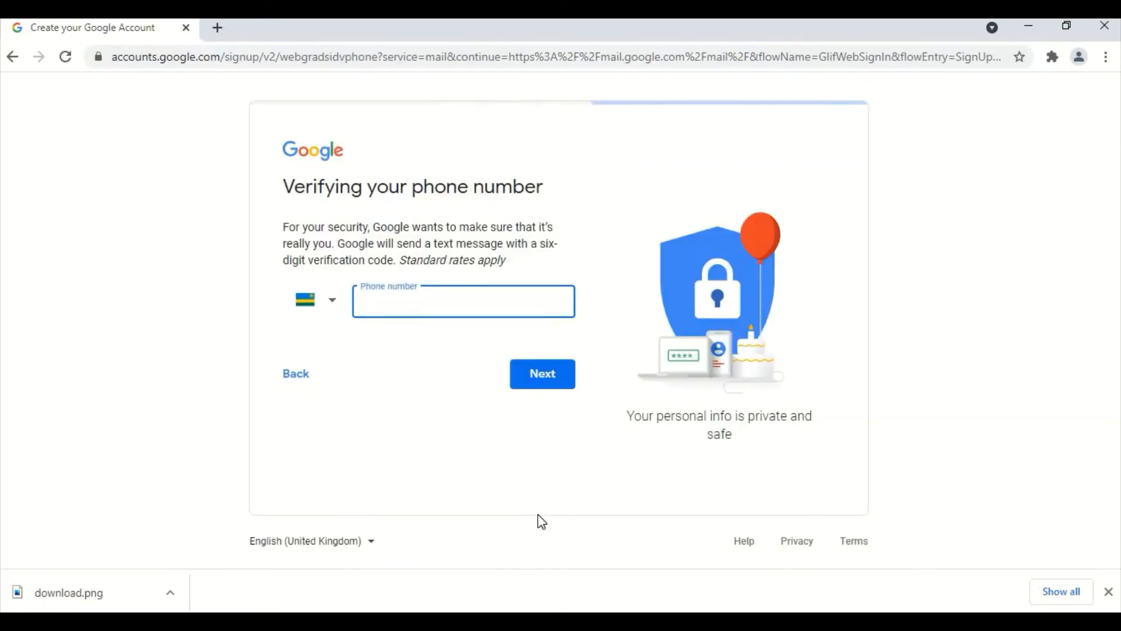
Keep the current country code, enter the phone number and request a verification code
click(336, 309)
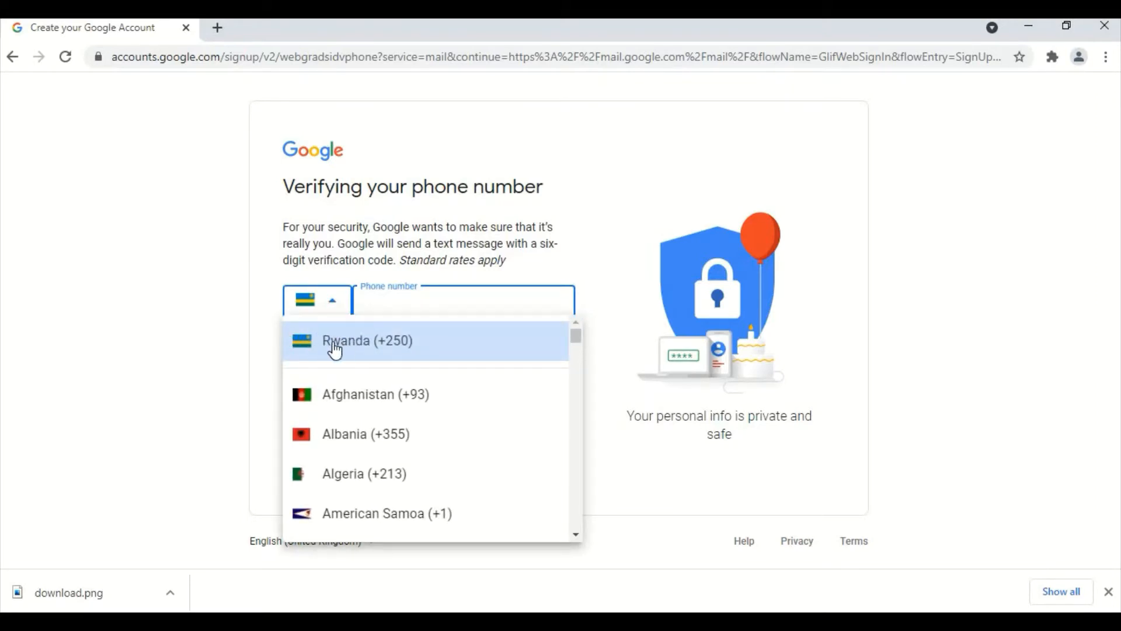
click(197, 356)
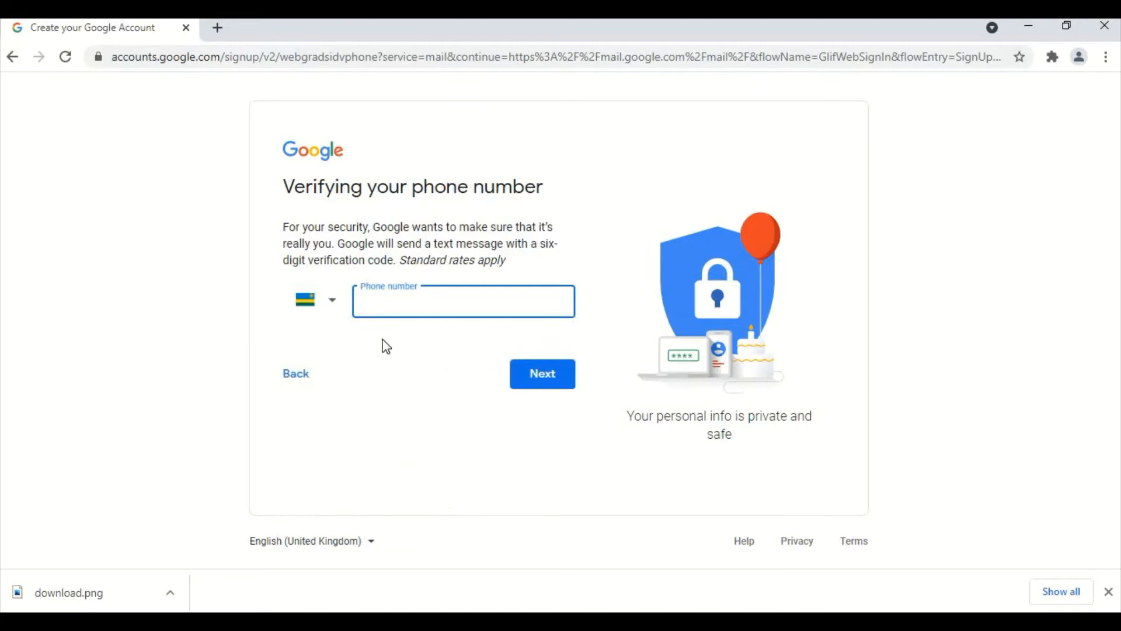
click(434, 307)
click(555, 382)
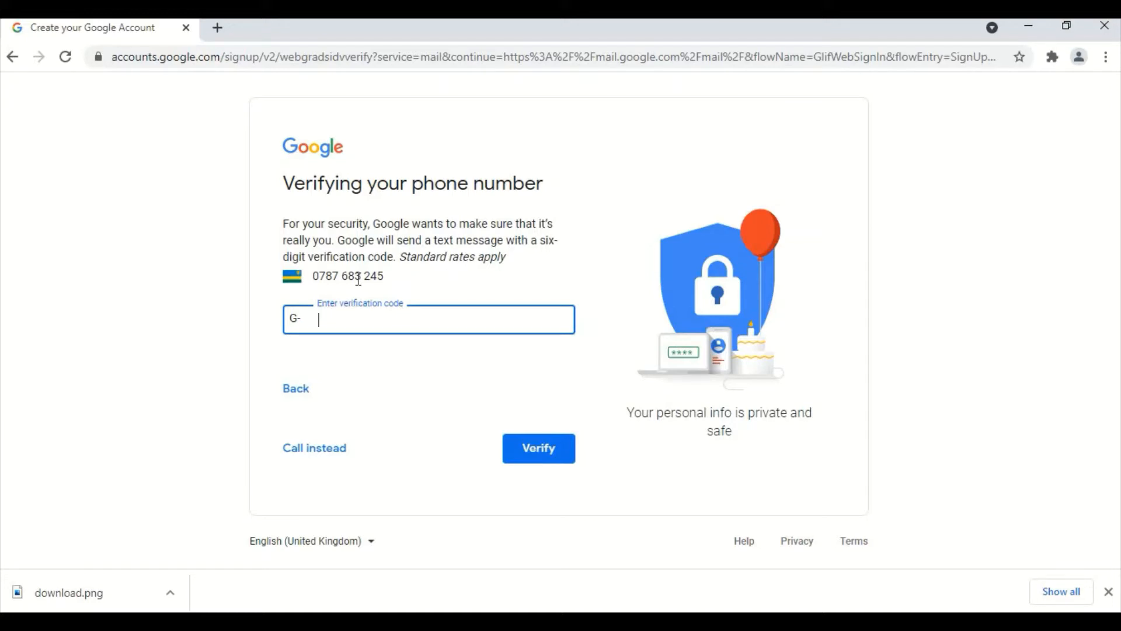
Enter the six-digit texted verification code and verify it
click(536, 451)
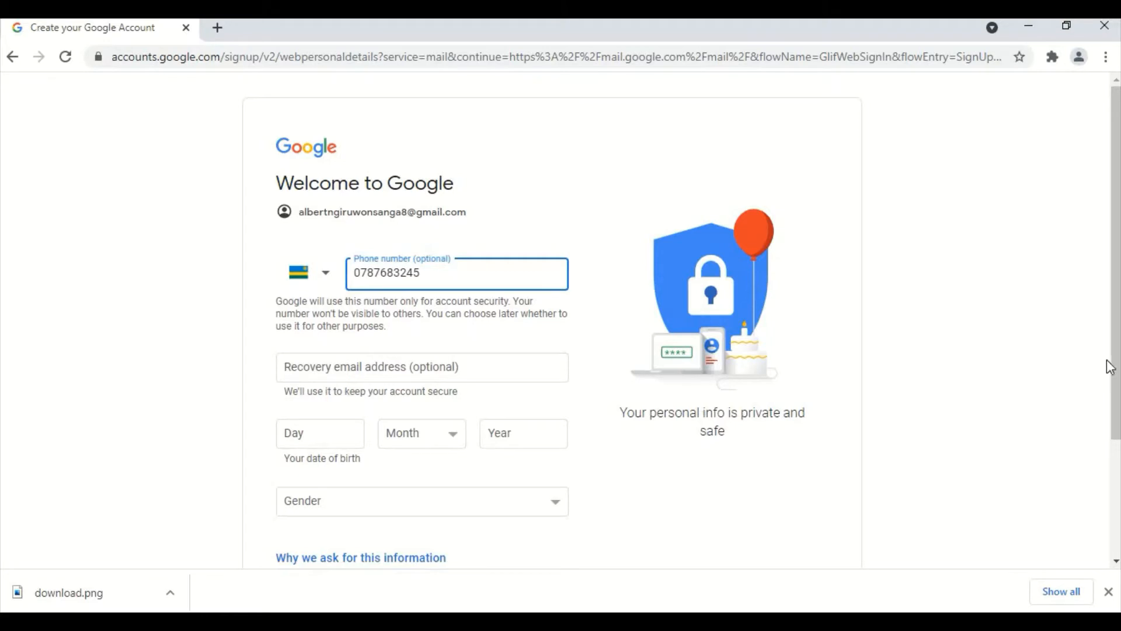
Set the gender to Male on the personal details form
drag(1111, 368, 1115, 419)
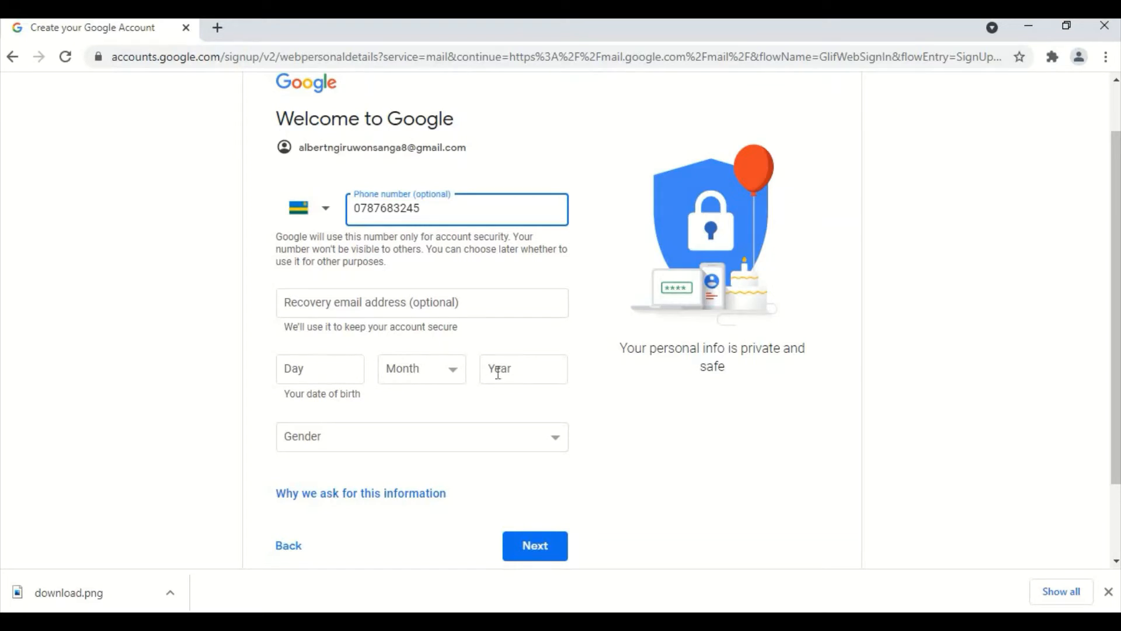
click(416, 443)
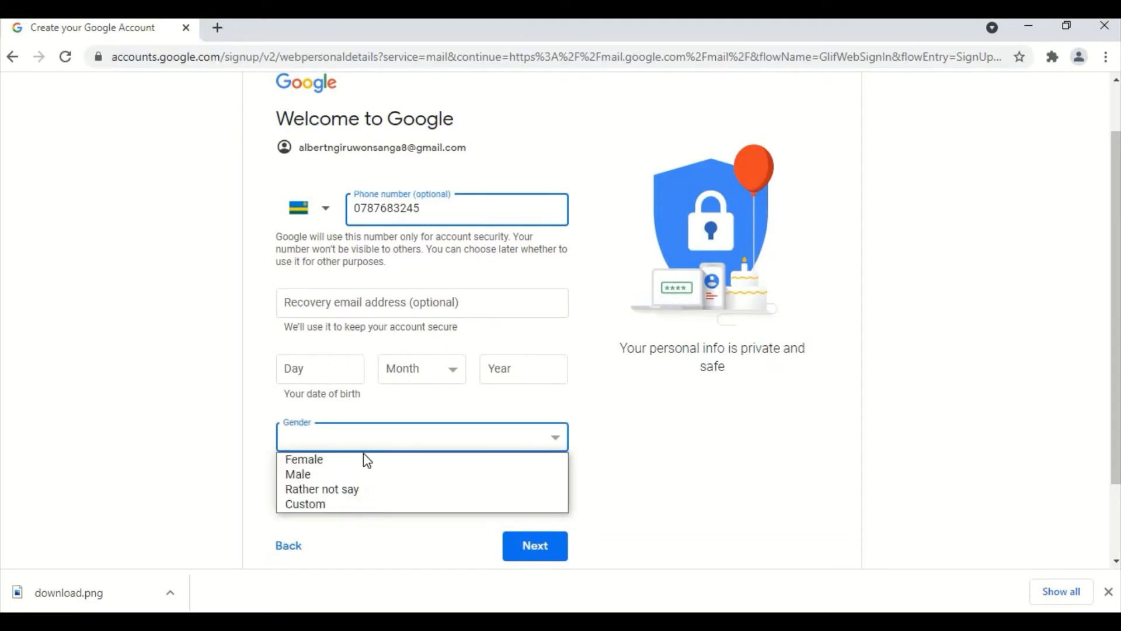
click(342, 476)
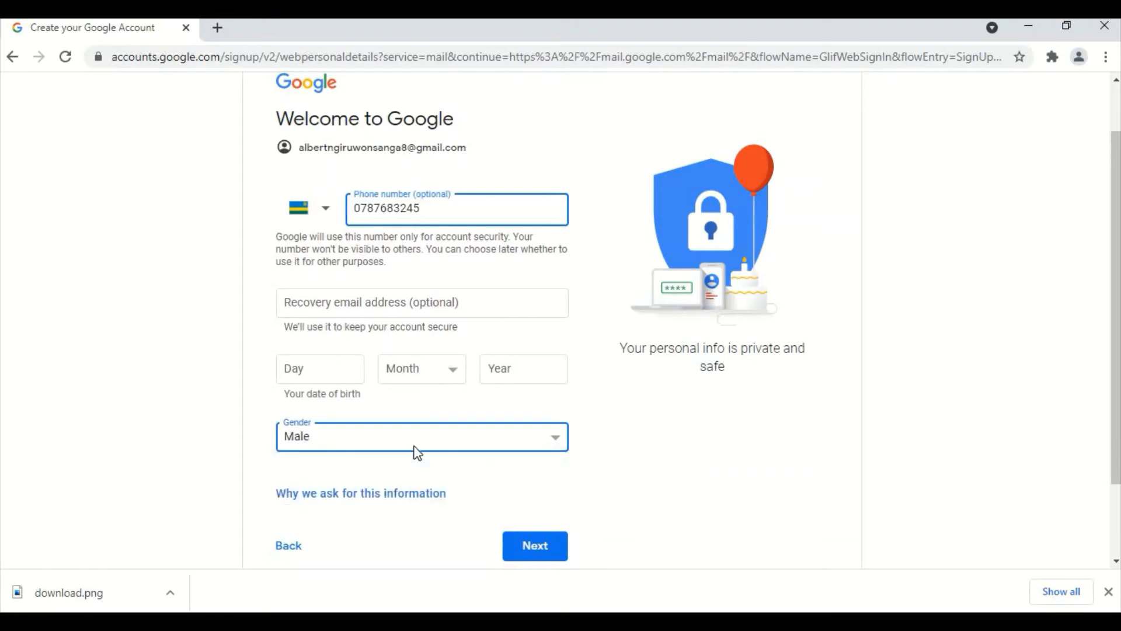
click(547, 559)
Fill in the birth day, April as the month and the birth year, then submit
click(333, 366)
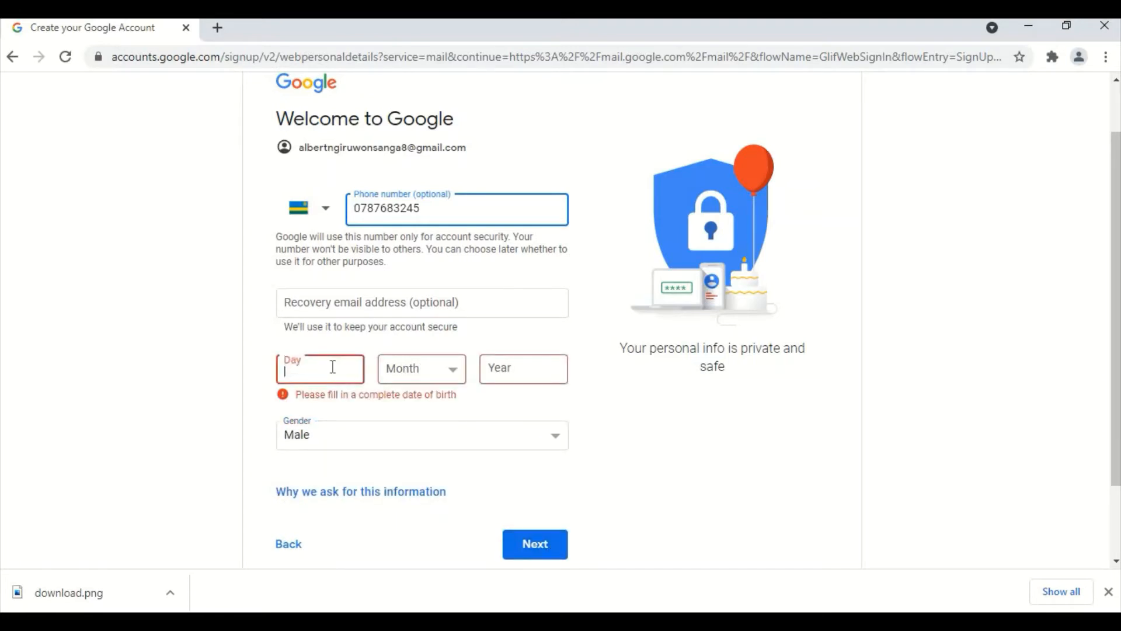
text(12)
key(BackSpace)
key(BackSpace)
text(4)
click(438, 369)
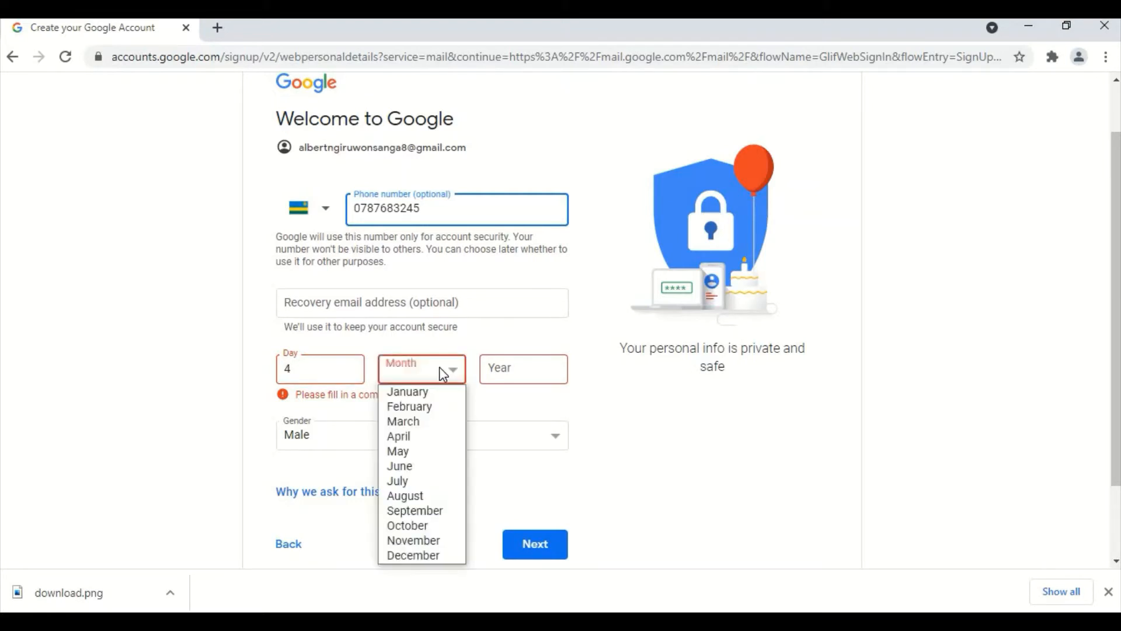
click(428, 436)
click(512, 362)
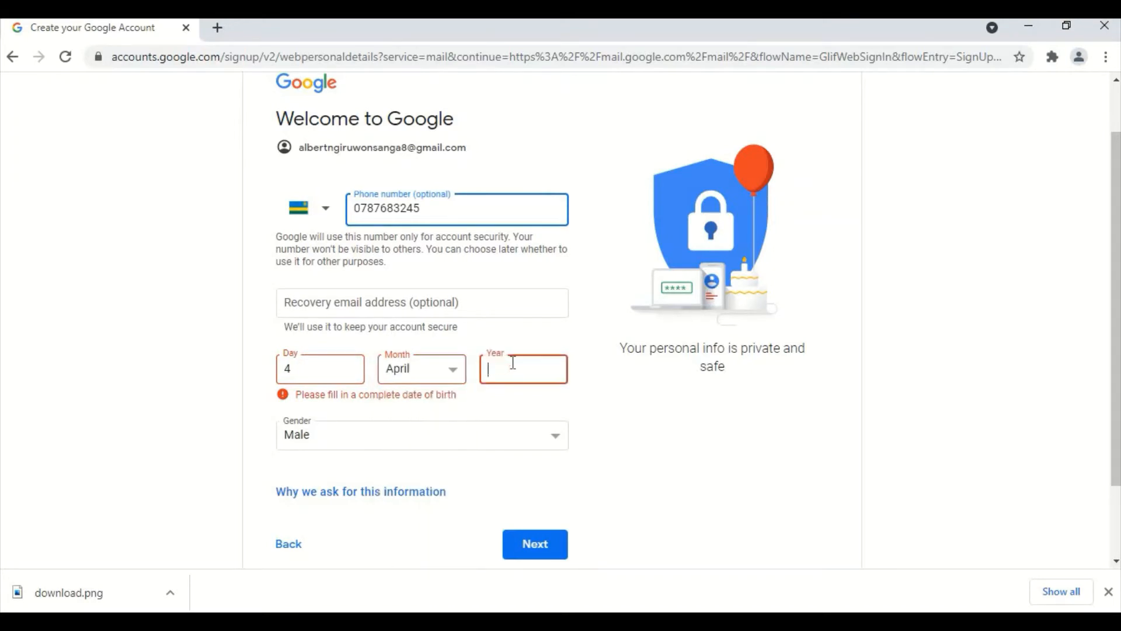
text(1984)
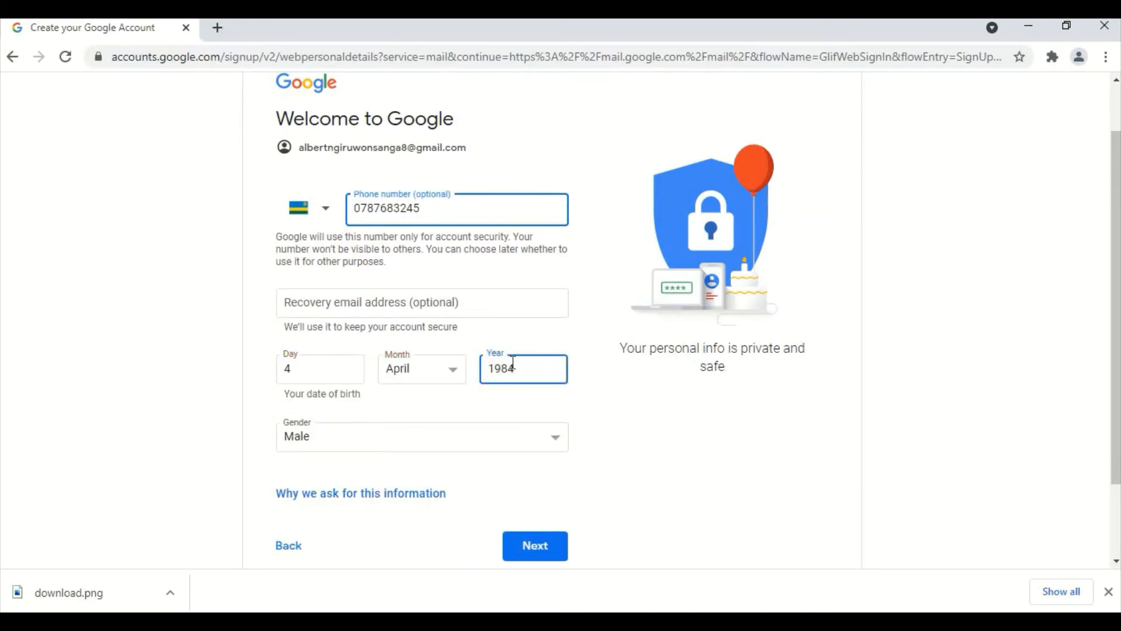
click(534, 549)
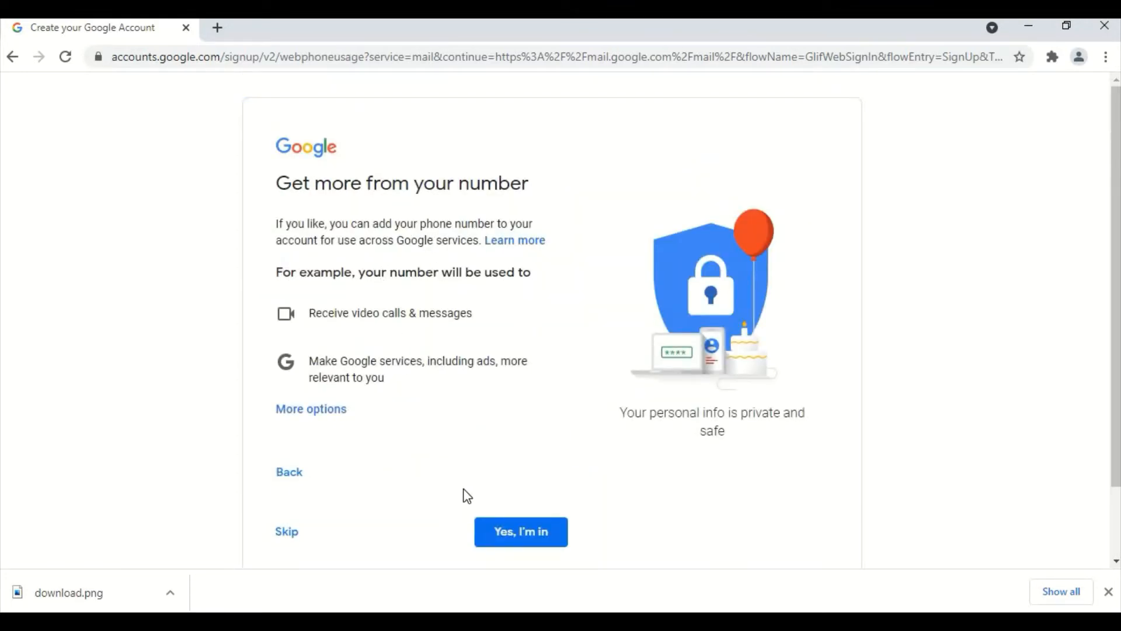
Accept adding the phone number to the account with 'Yes, I'm in'
click(522, 530)
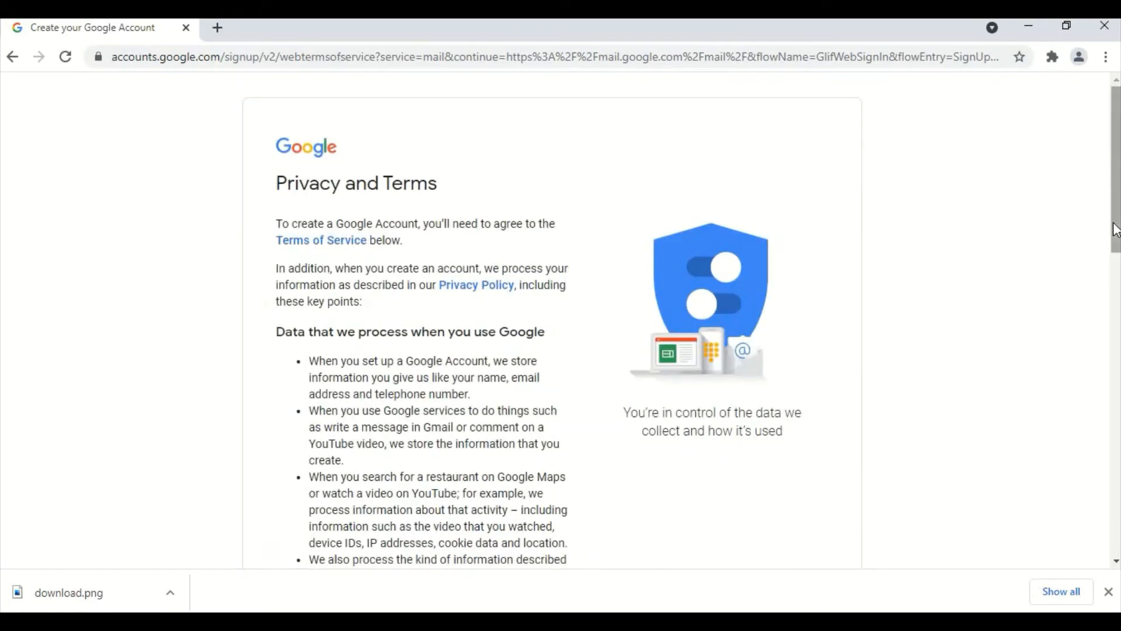
Scroll through Privacy and Terms and agree, creating the account
drag(1112, 231, 1108, 541)
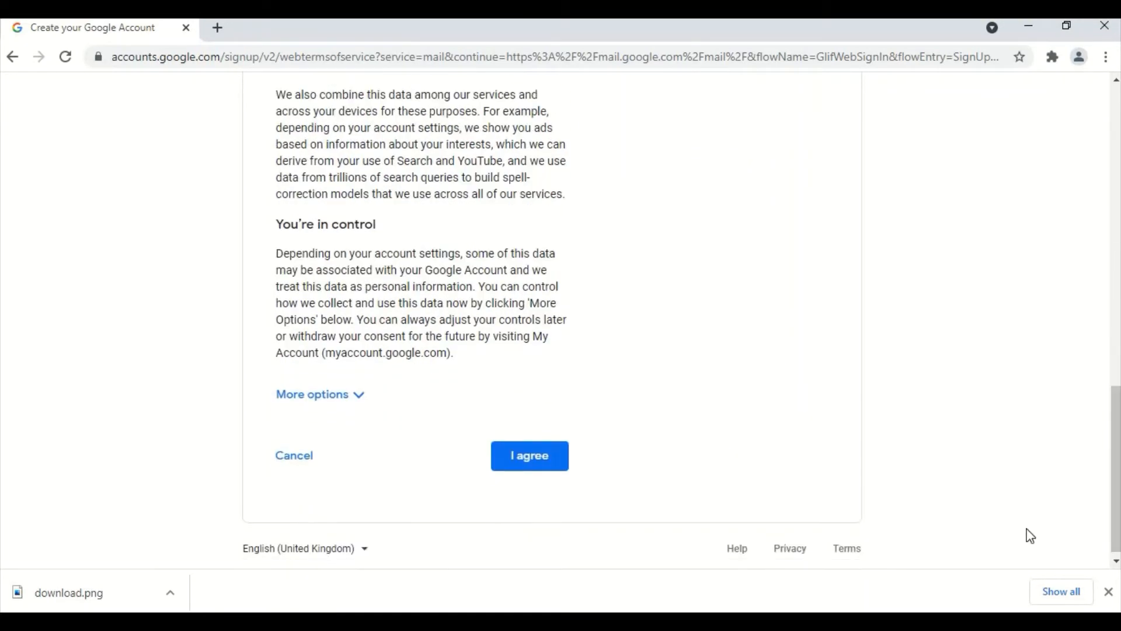
click(529, 459)
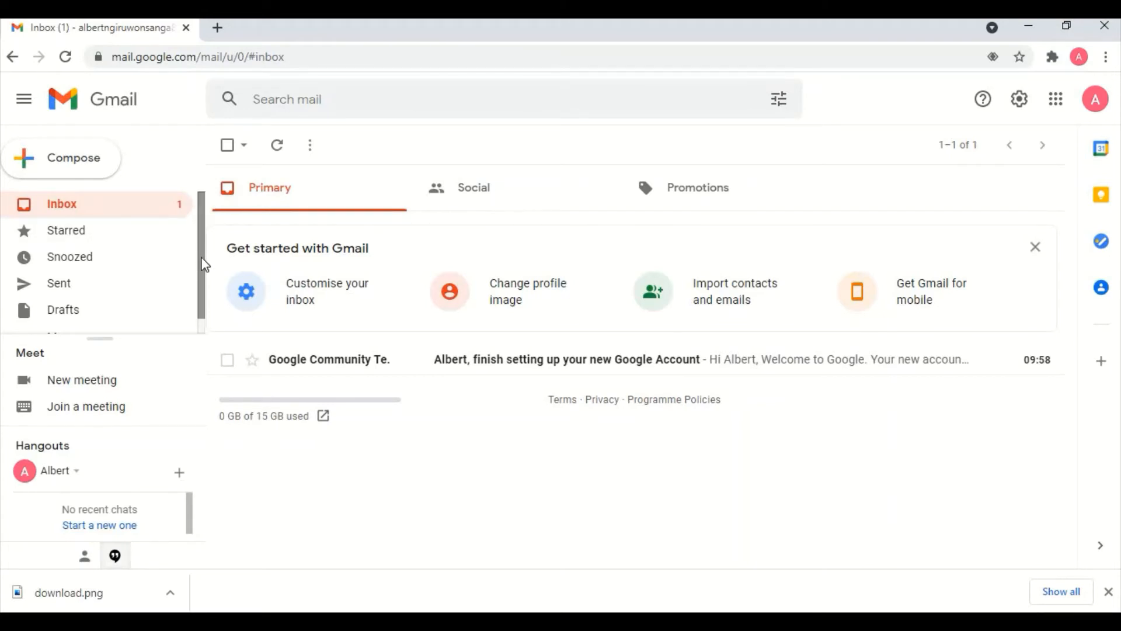
Enlarge the sidebar label list and expand More to reveal All Mail, Spam and Bin
scroll(204, 297, down, 1)
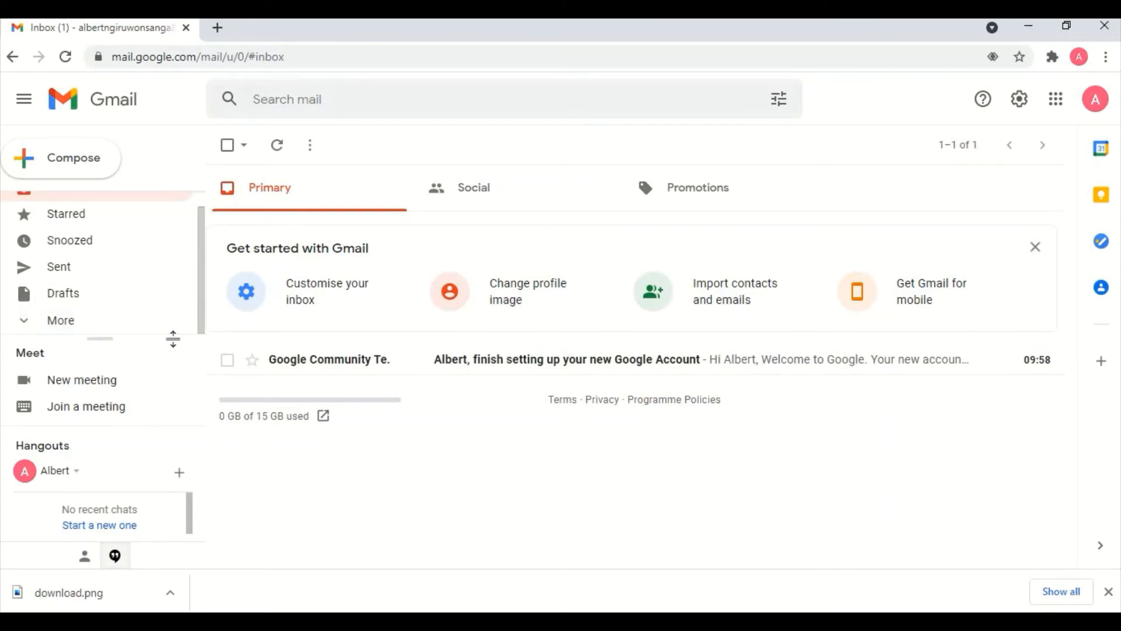
drag(173, 342, 175, 401)
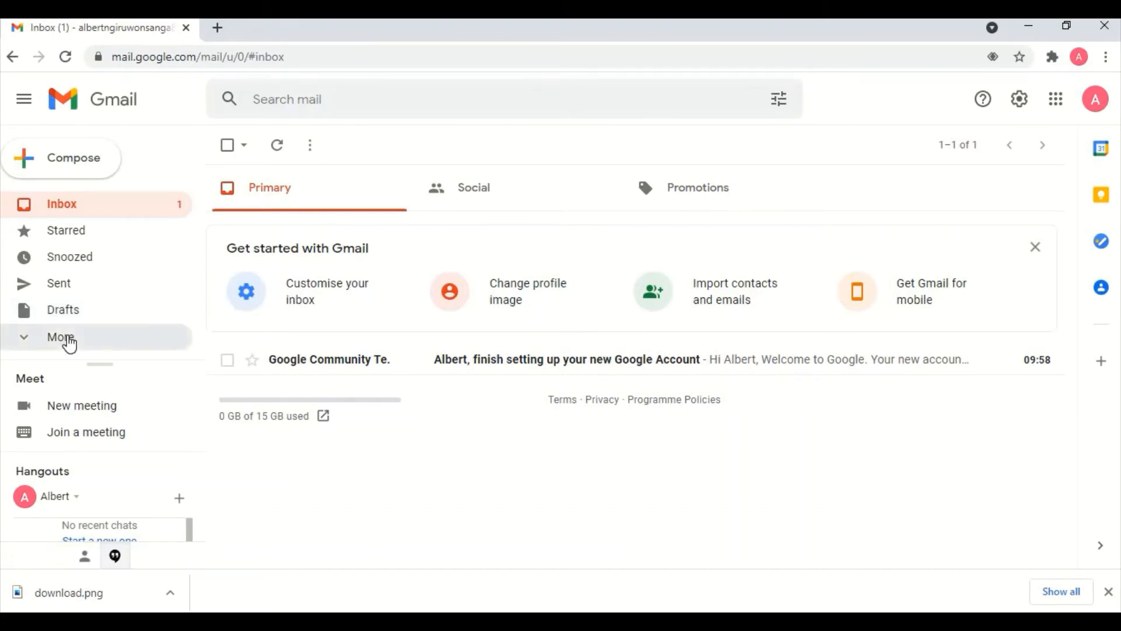
click(64, 339)
drag(201, 251, 206, 343)
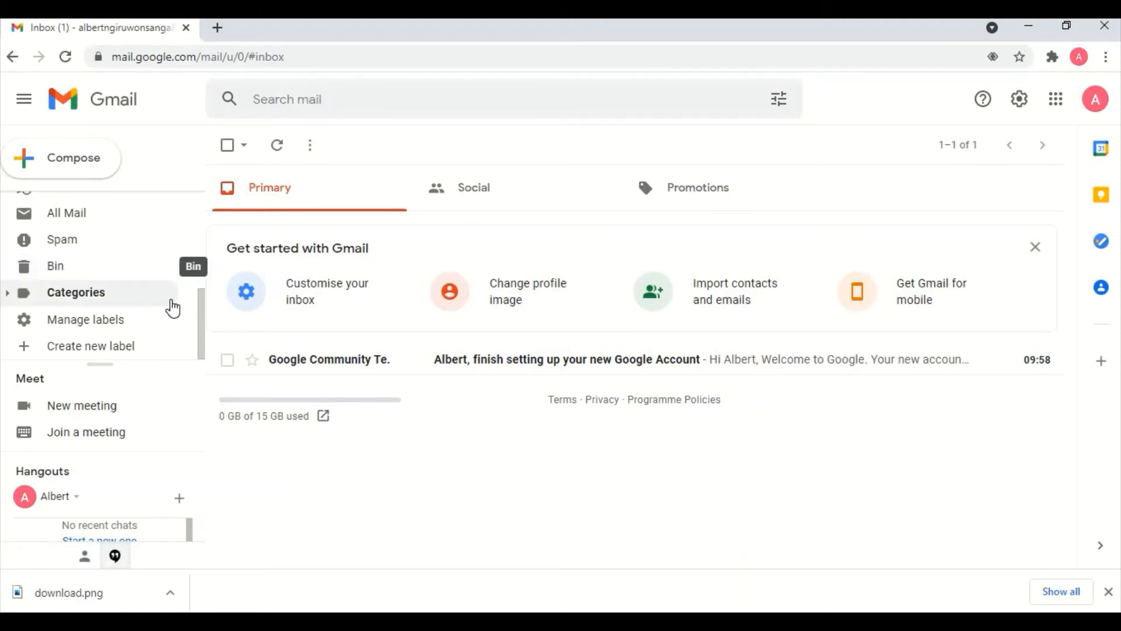
scroll(209, 233, up, 4)
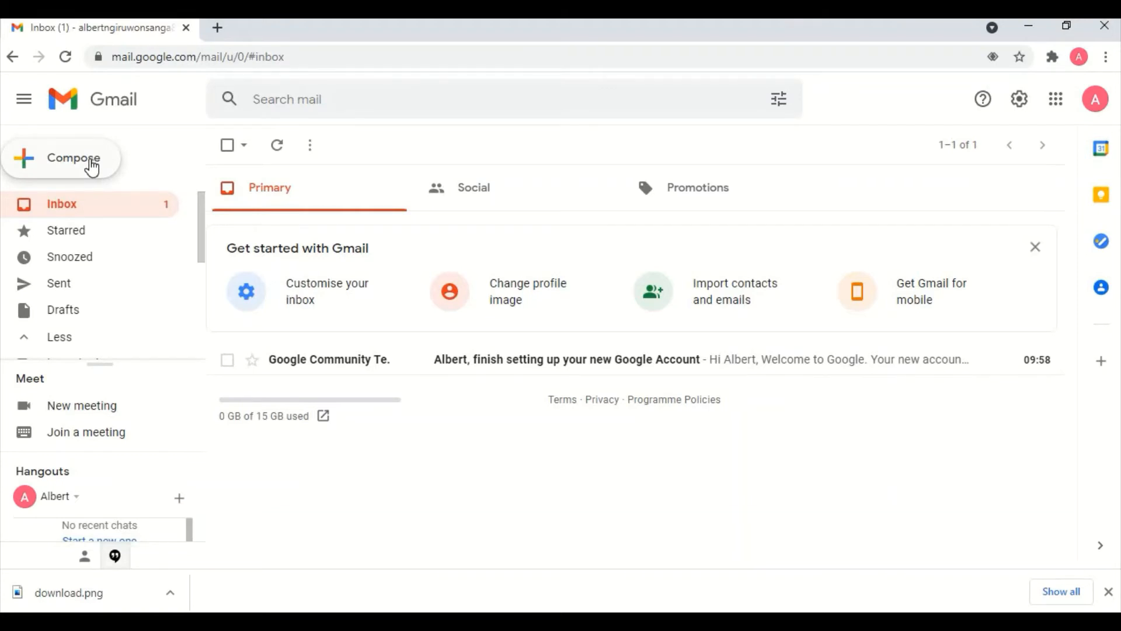
Start a new message to the recipient's e-mail address and add a contact's address in Cc
click(75, 166)
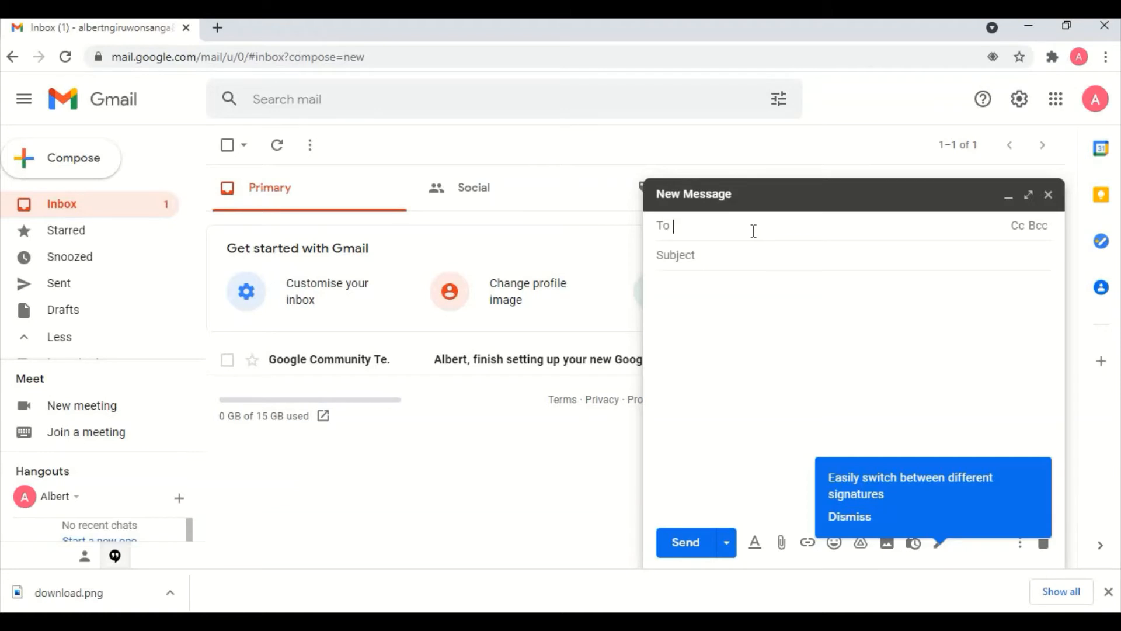
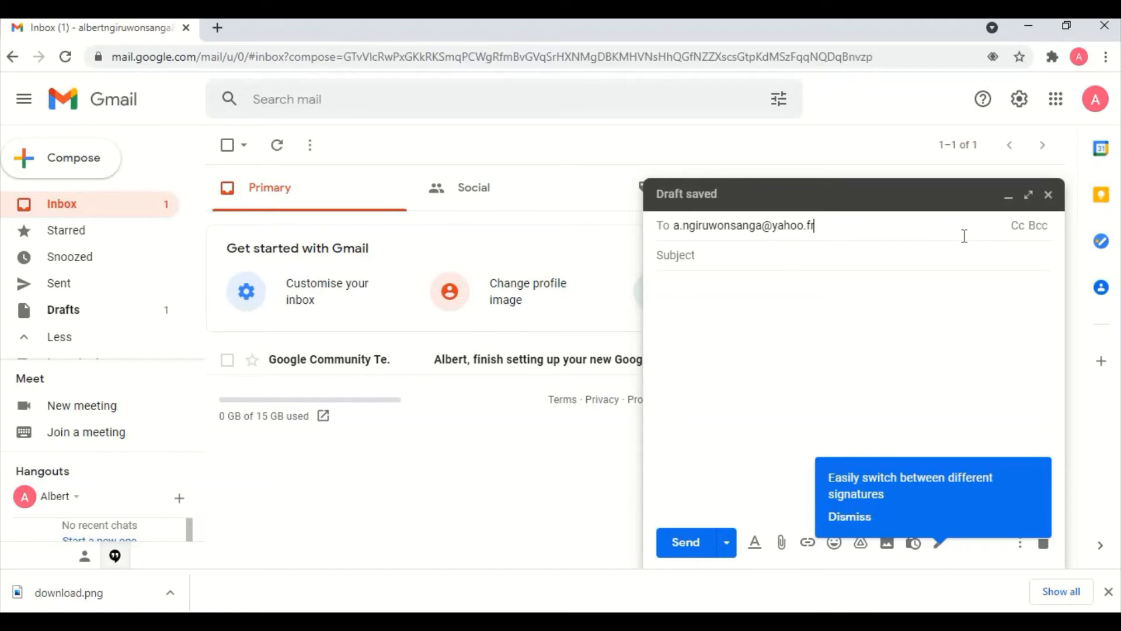
click(1019, 228)
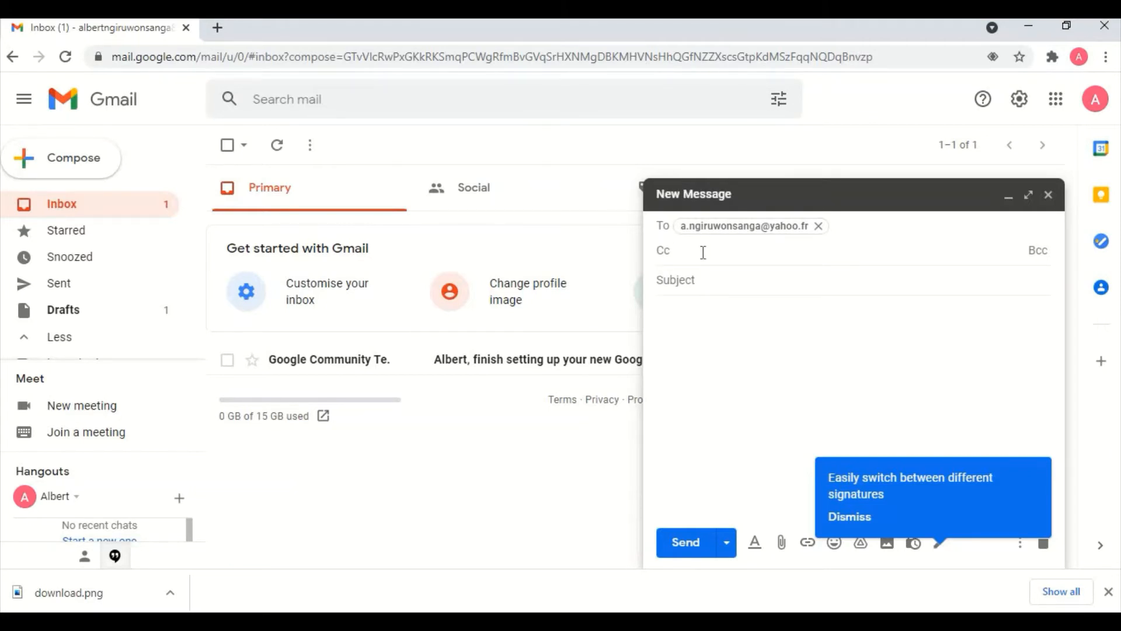
mouse_move(783, 226)
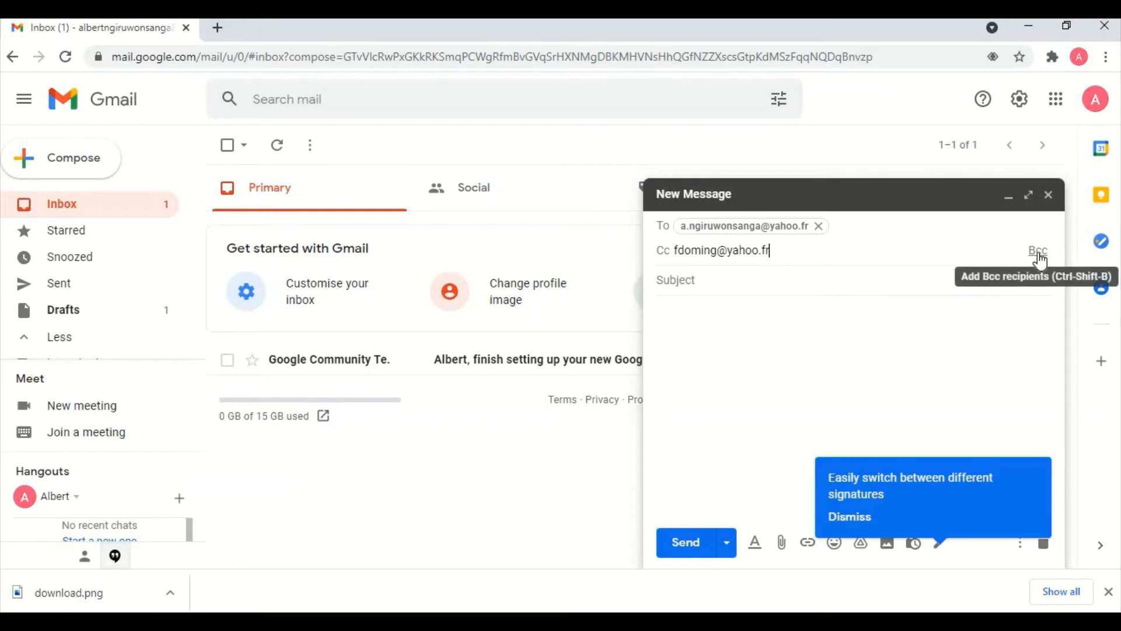
Add a Bcc row, erase the partly typed address, and open the welcome message
click(1039, 255)
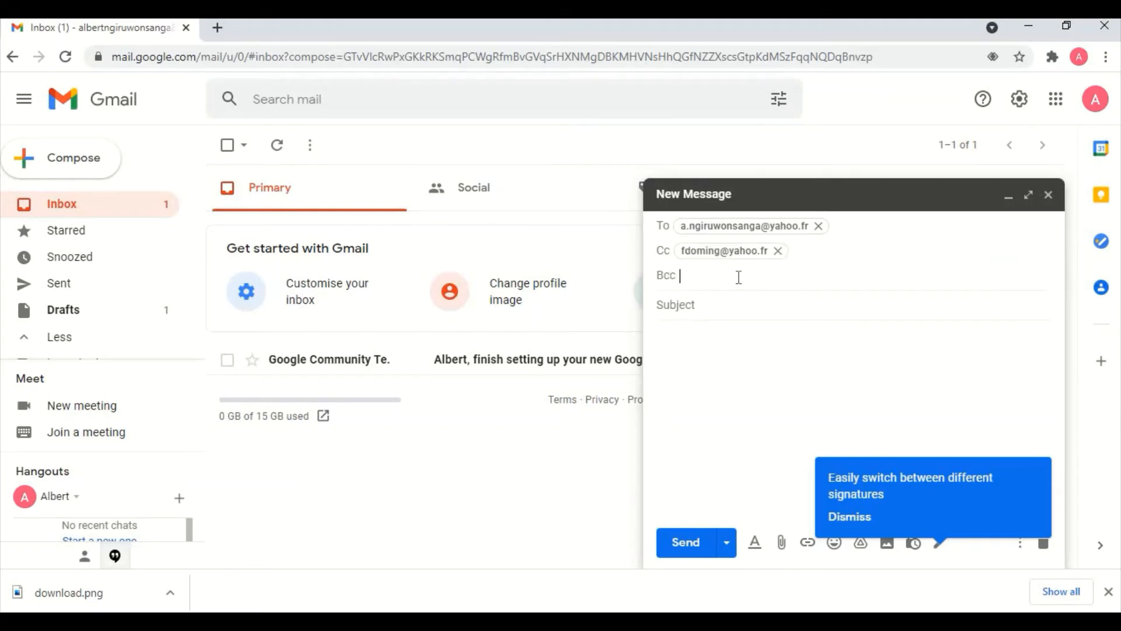
text(a.ngiruwons)
key(BackSpace)
key(BackSpace)
key(BackSpace)
key(BackSpace)
key(BackSpace)
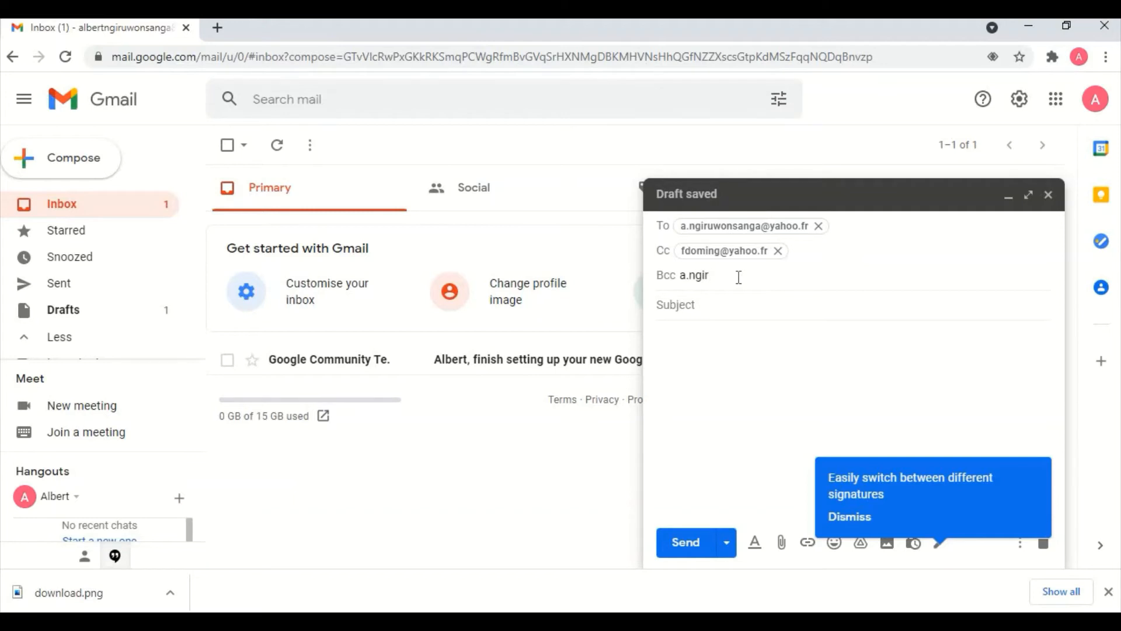
key(BackSpace)
key(BackSpace)
key(BackSpace)
key(BackSpace)
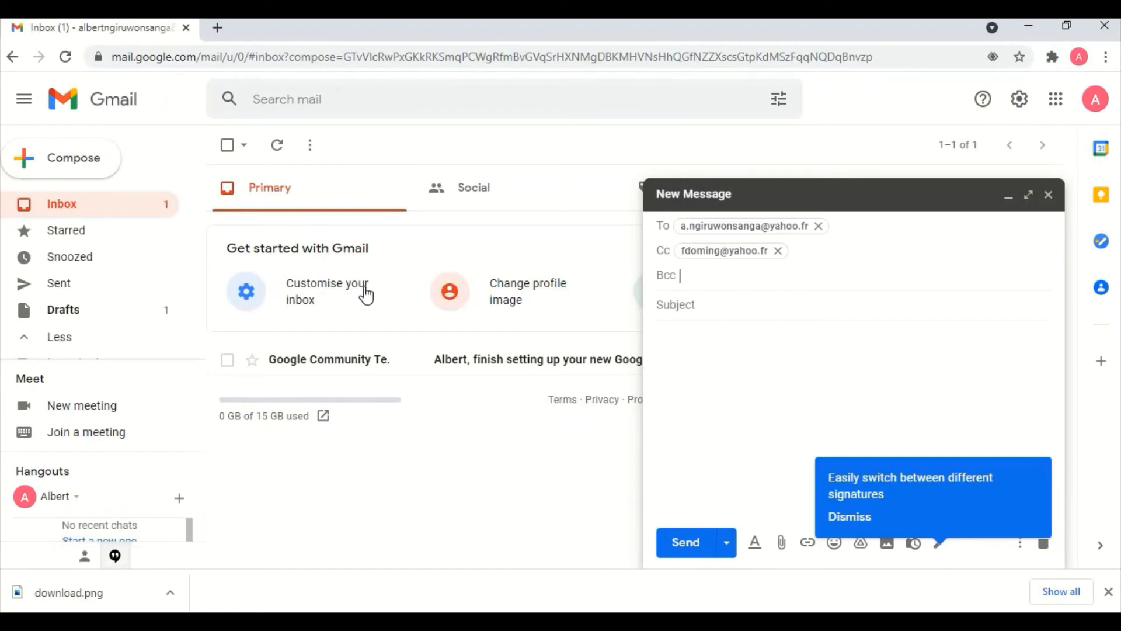
click(315, 295)
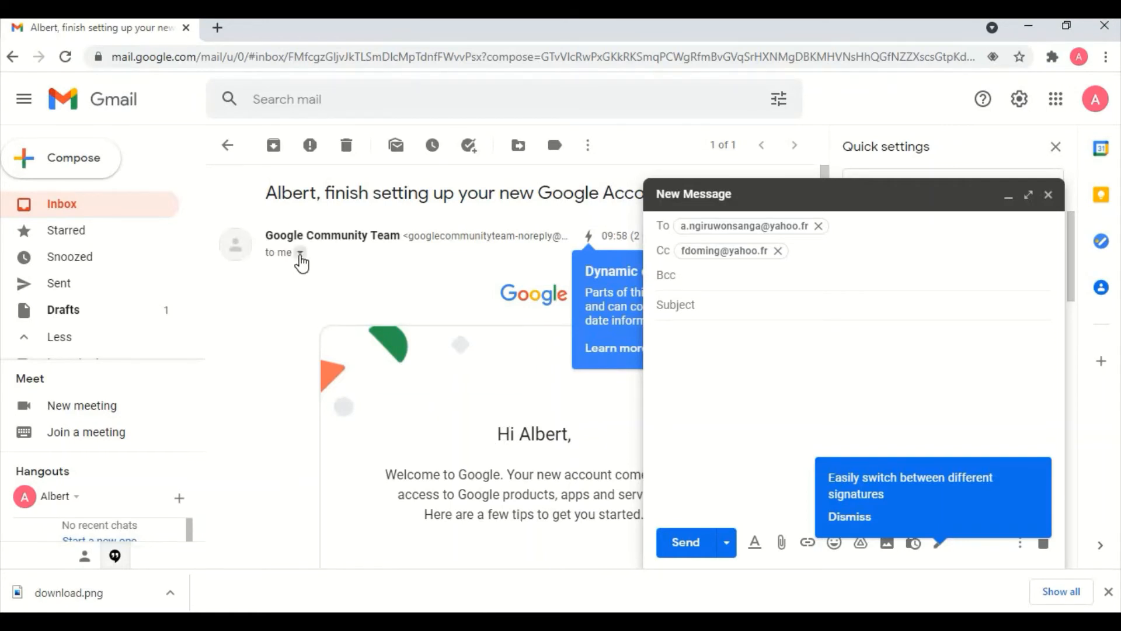
Copy the account's own address from the welcome email and paste it into both Bcc and Cc
click(300, 253)
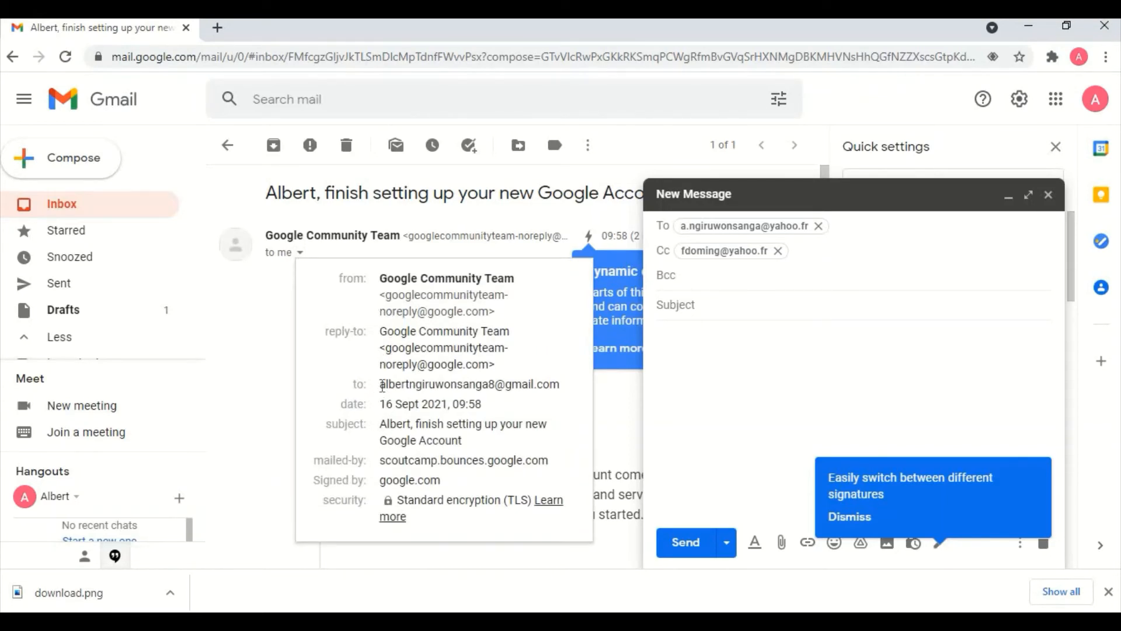
drag(383, 386, 564, 388)
key(ctrl+c)
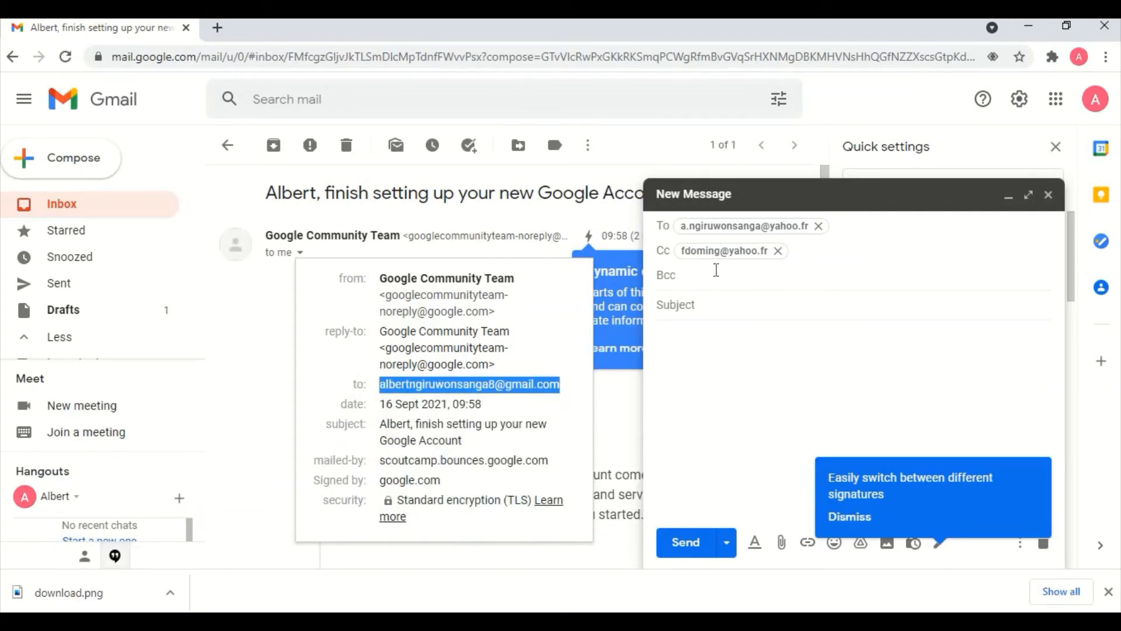
click(721, 276)
key(ctrl+v)
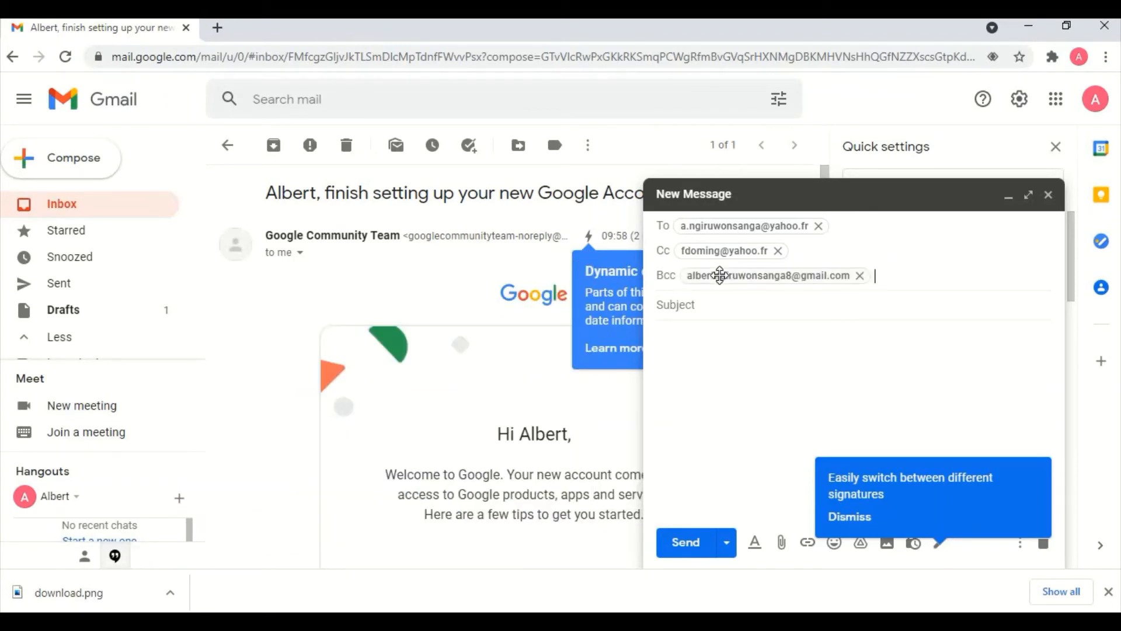
click(778, 251)
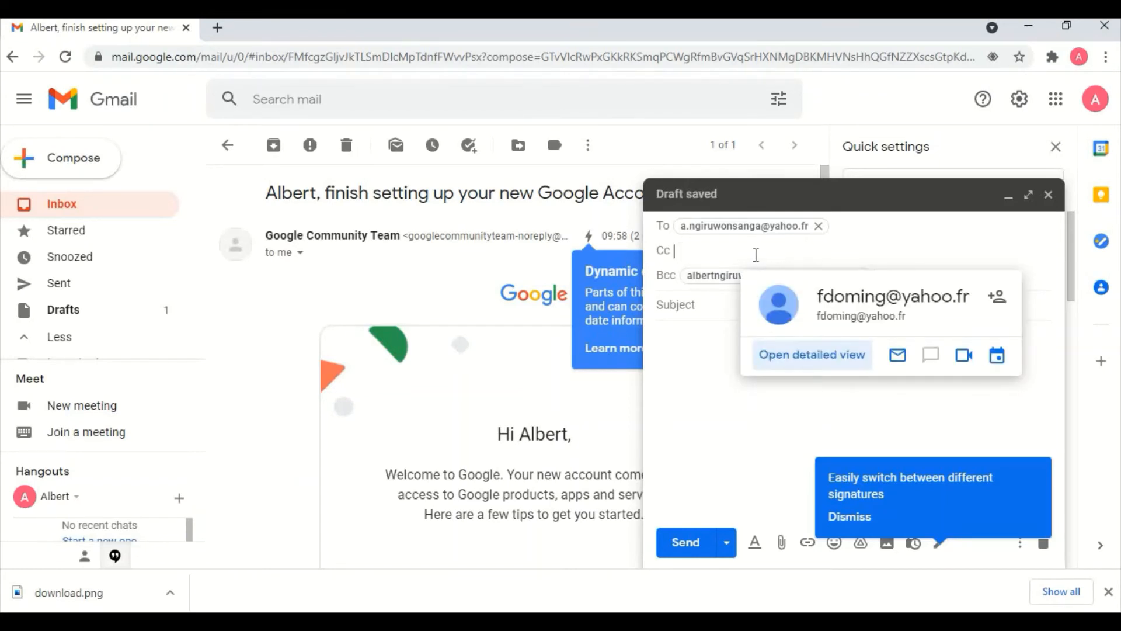
key(ctrl+v)
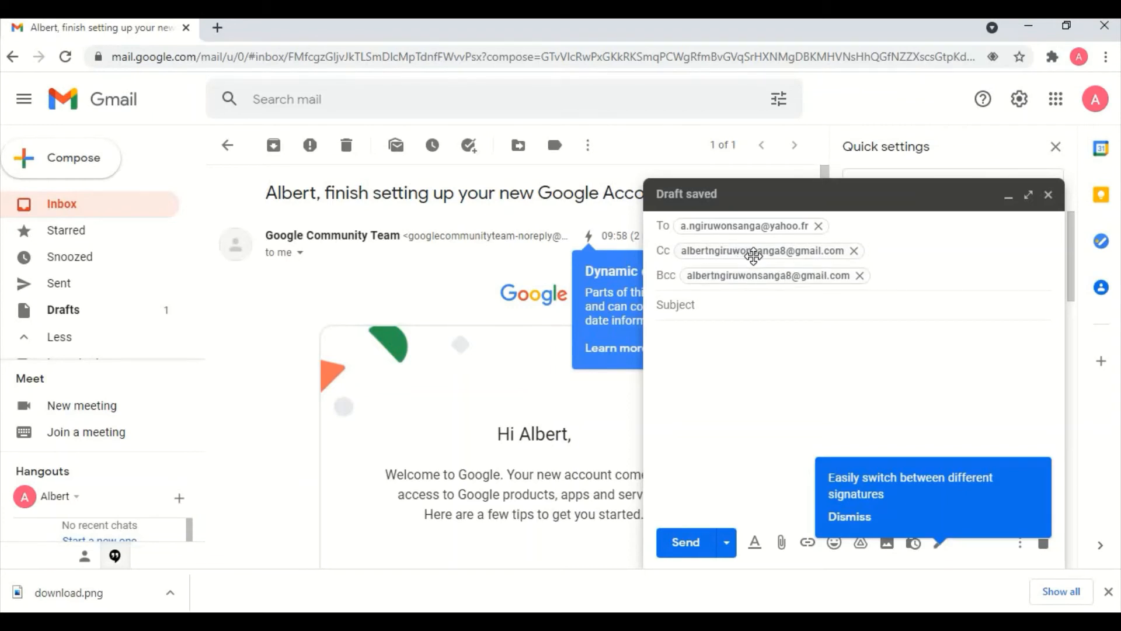
click(697, 305)
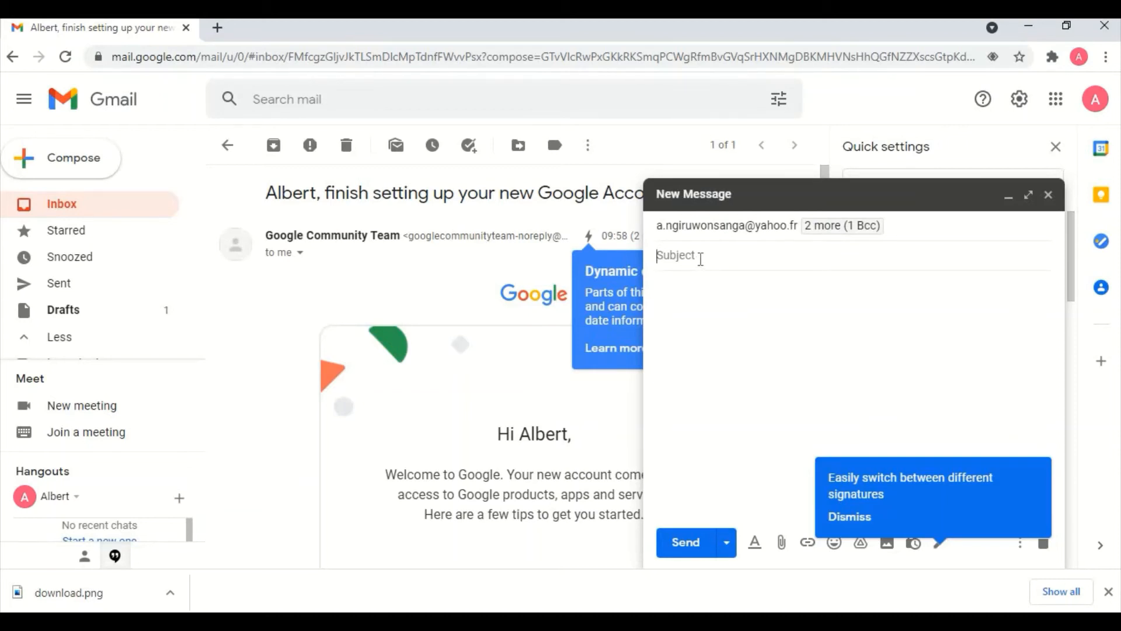
Give the draft subject 'Hello' and body 'Hey! This is my new email address.' with a Regards sign-off
text(Hello)
click(706, 312)
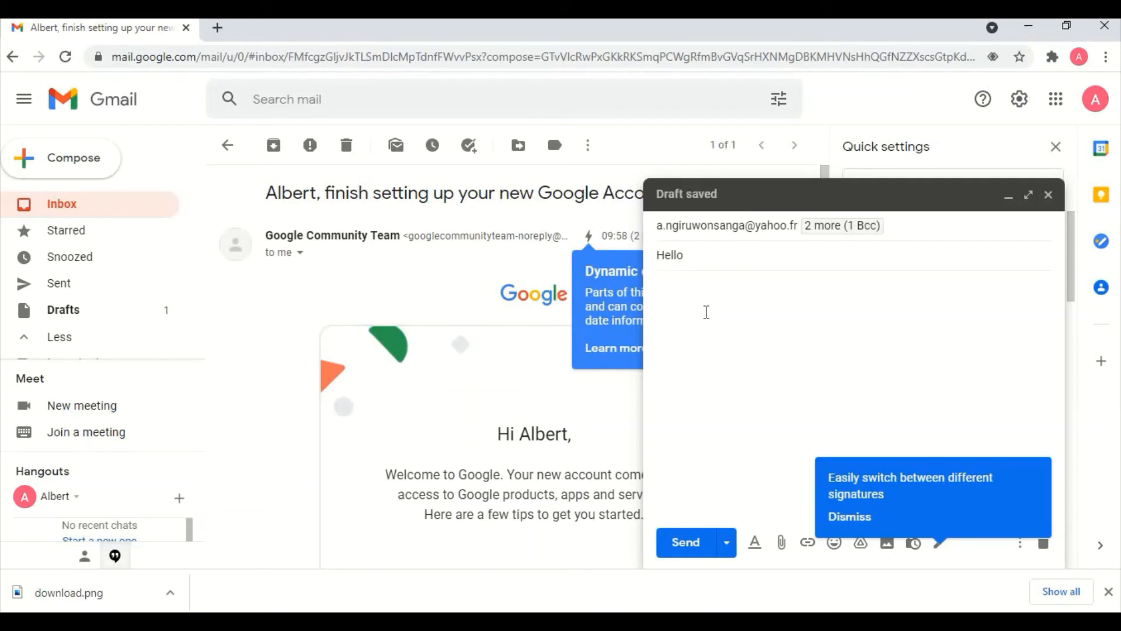
text(Hey! This is my new e)
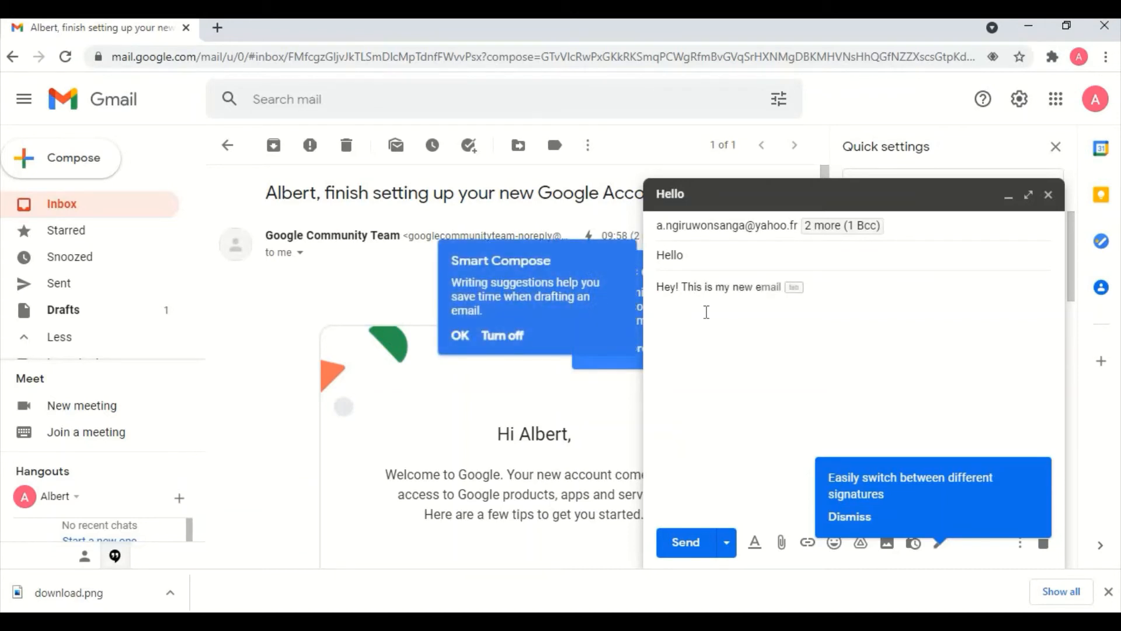
key(Tab)
key(Tab)
text(Regards,  )
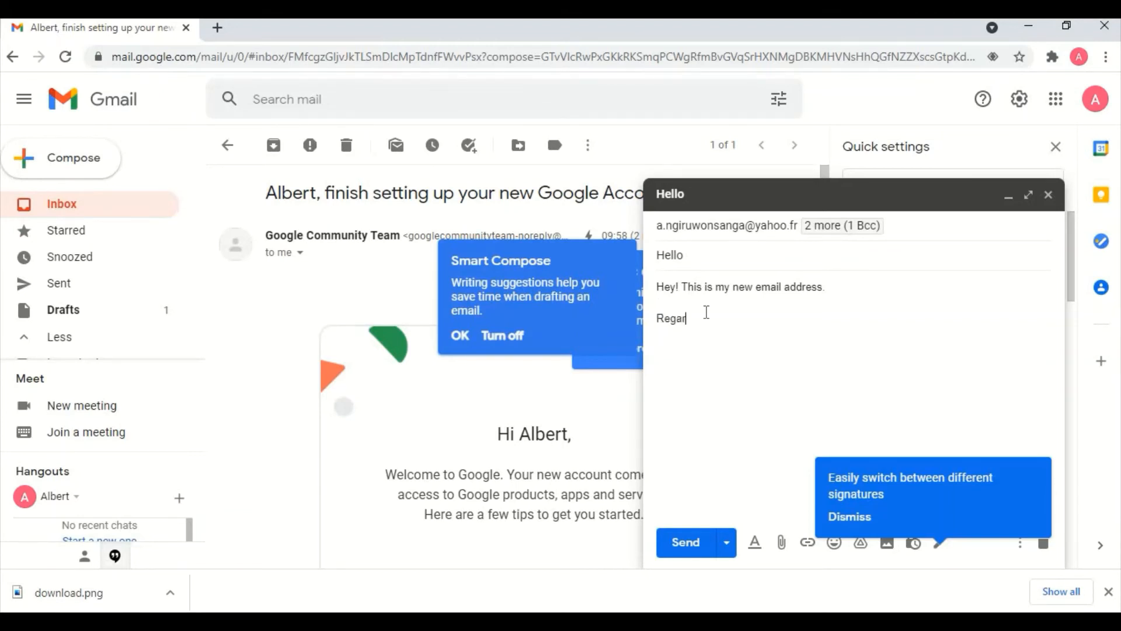
text(Albert)
Review the body and subject text, then expand the recipients to check To, Cc and Bcc
click(754, 335)
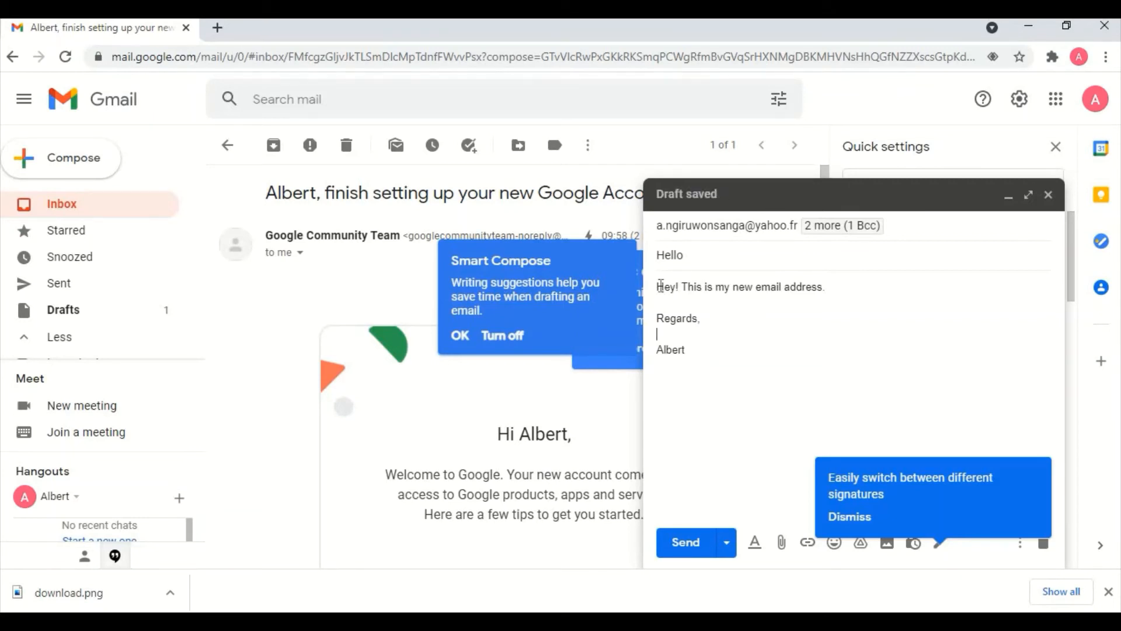
click(661, 290)
drag(661, 288, 711, 352)
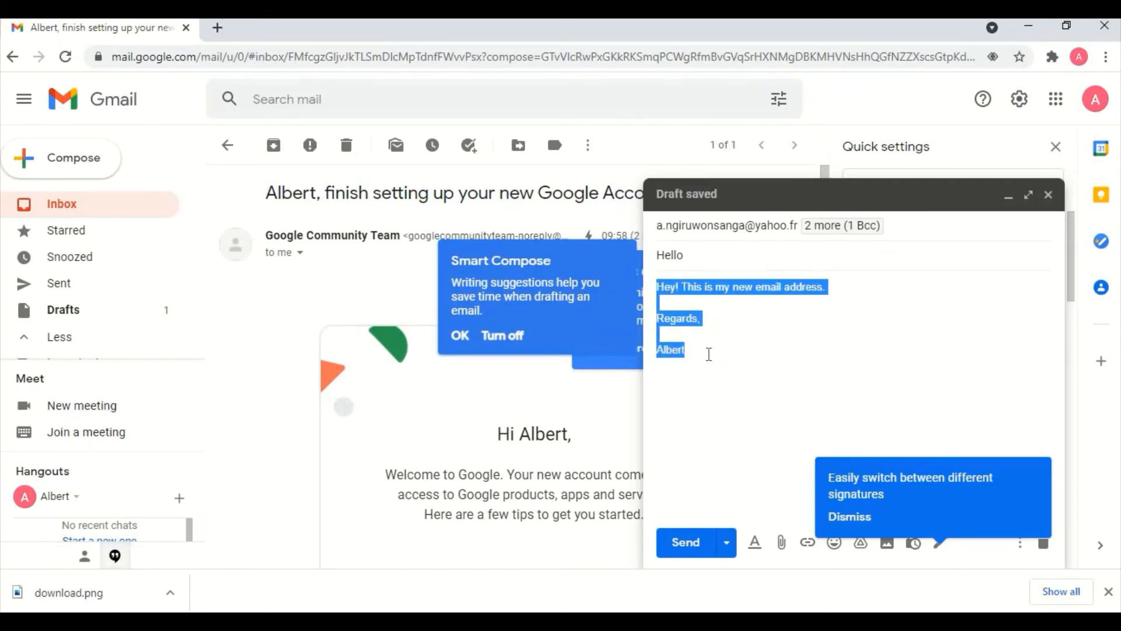
click(694, 255)
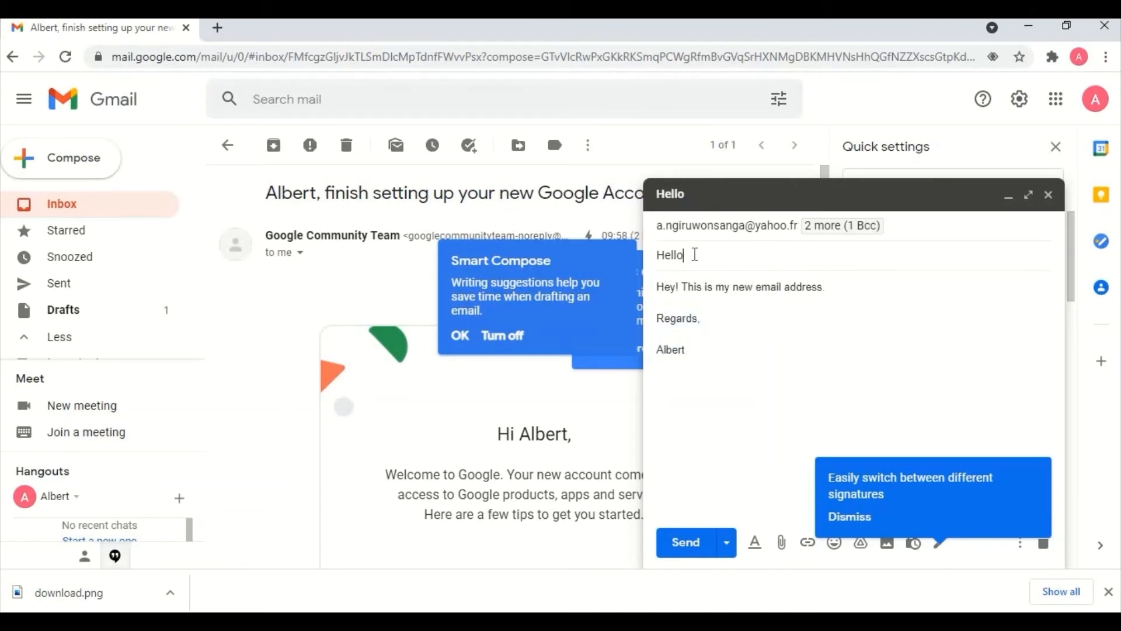
drag(694, 255, 660, 262)
click(686, 257)
click(783, 228)
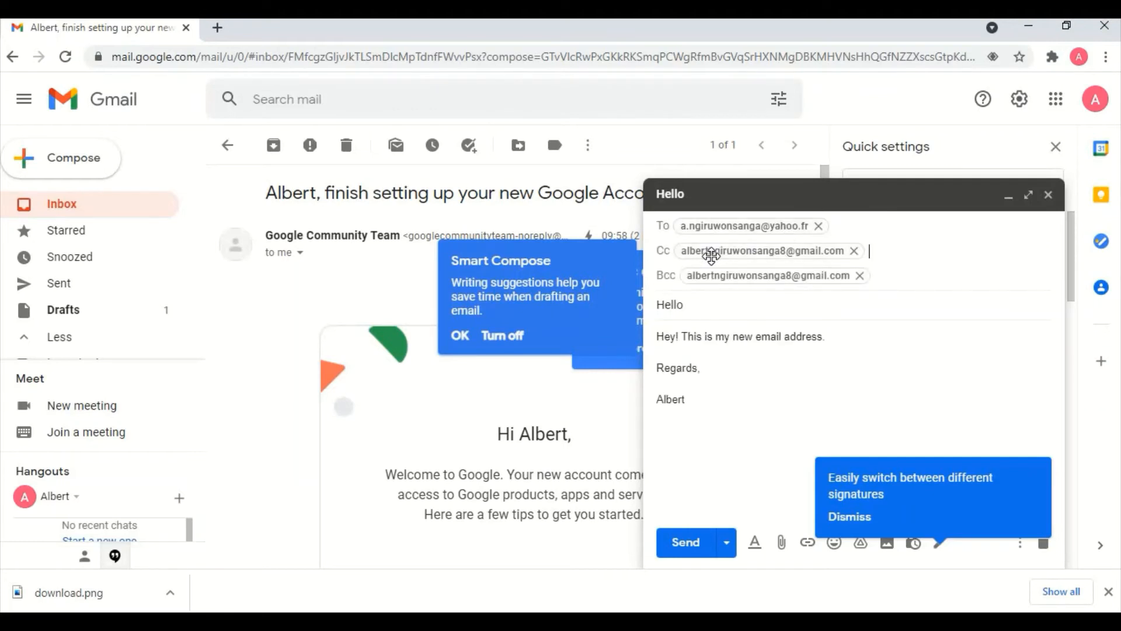
mouse_move(722, 252)
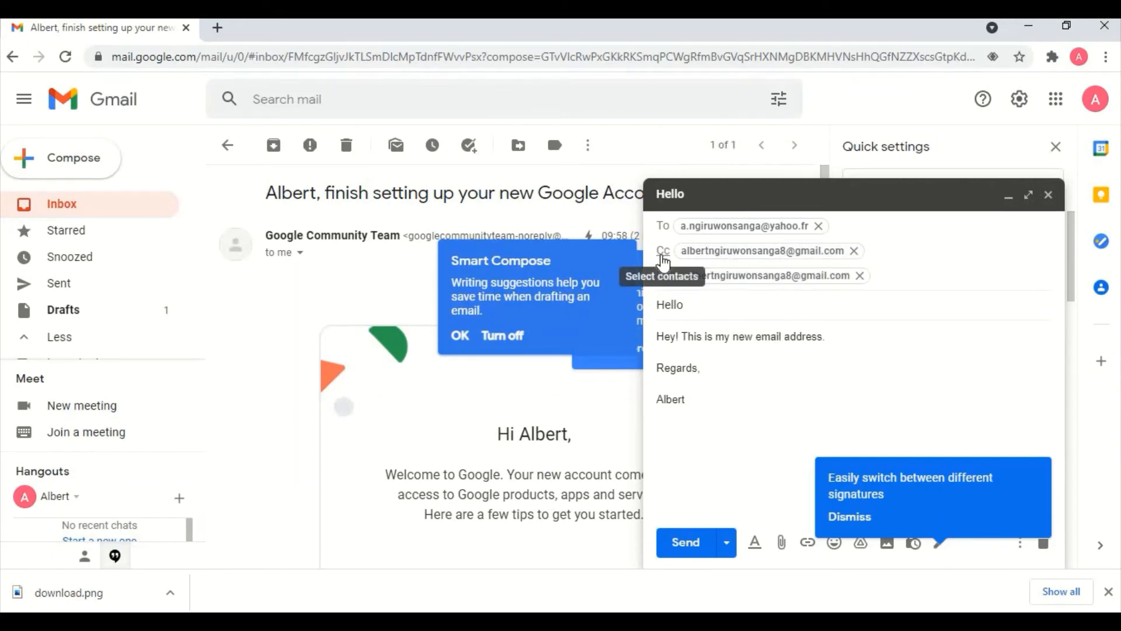
mouse_move(767, 251)
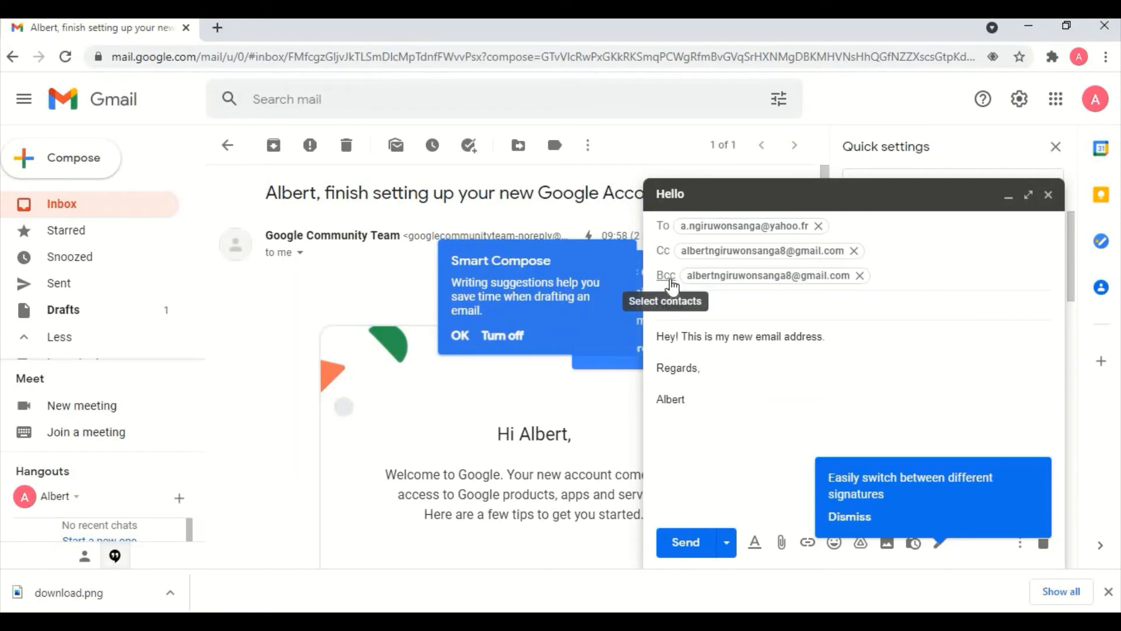
mouse_move(792, 275)
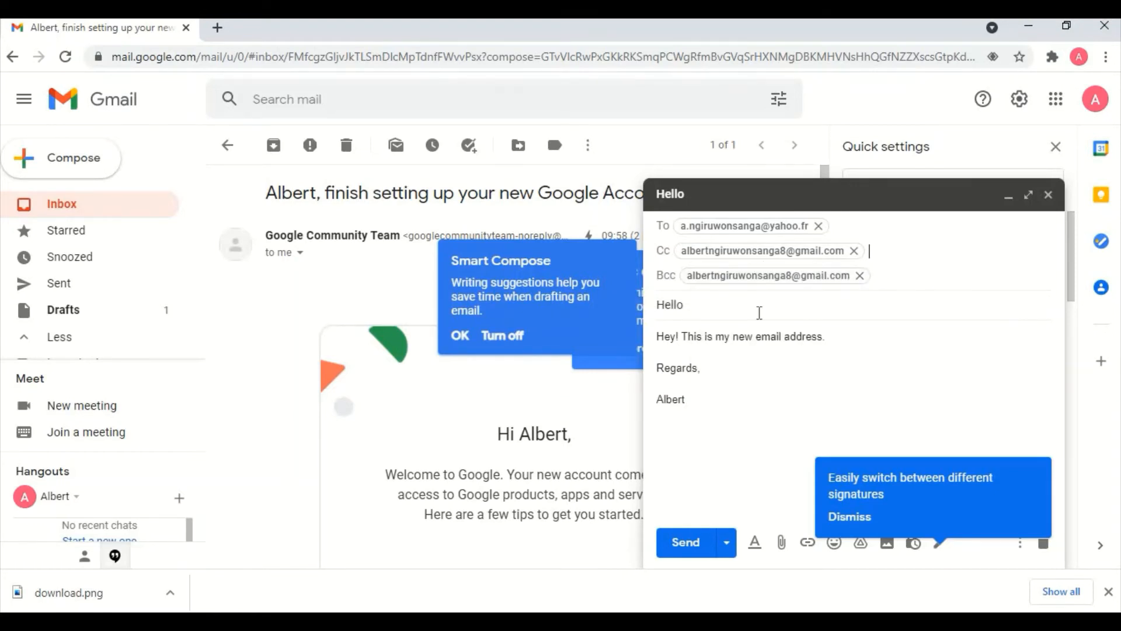
click(823, 311)
click(741, 349)
key(ctrl+a)
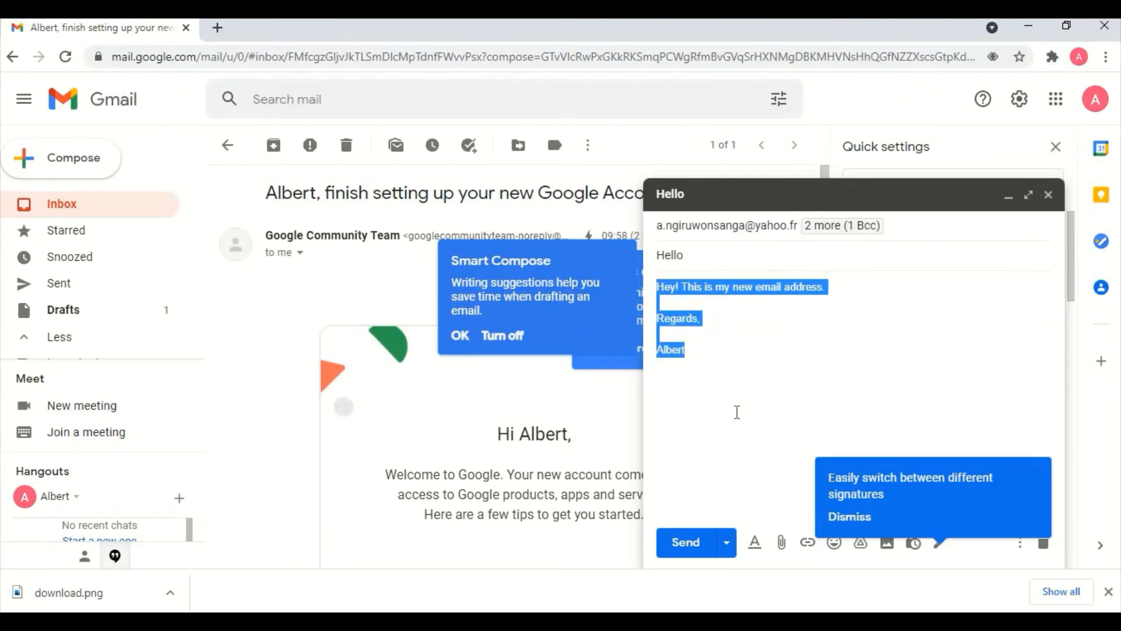
click(737, 411)
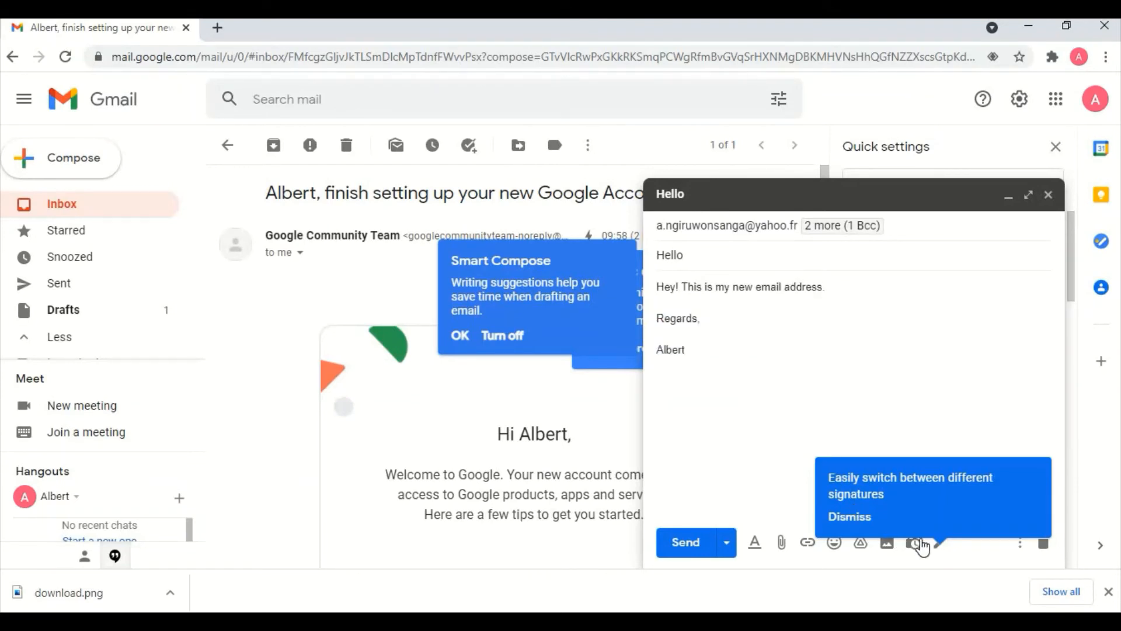
Attach the image Capture (2).JPG from the Pictures folder to the draft
click(781, 544)
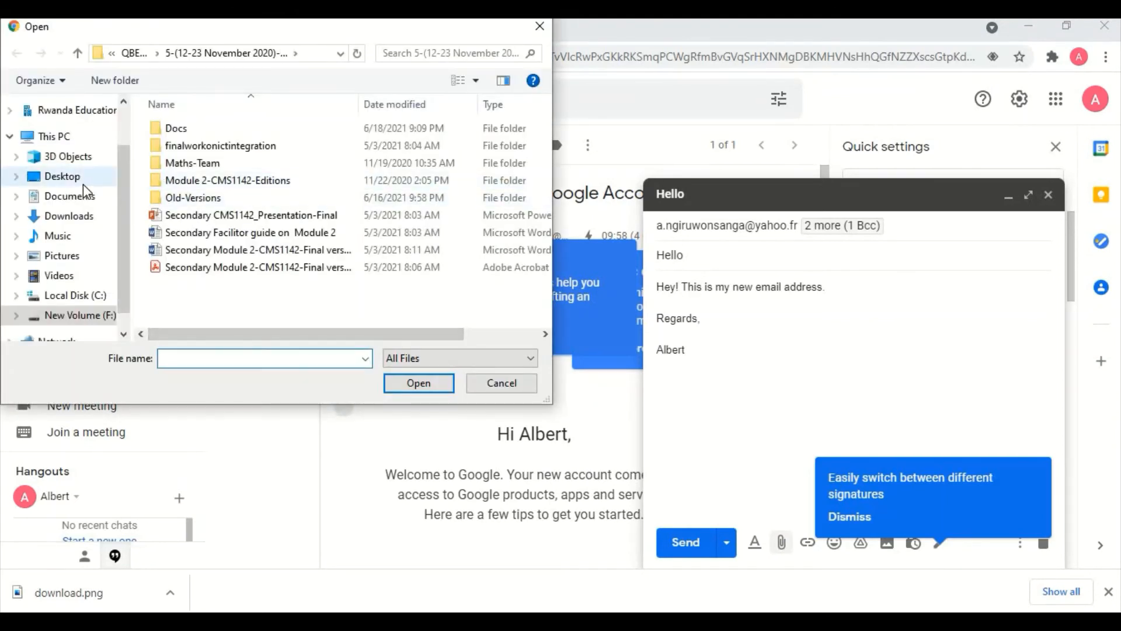
click(76, 262)
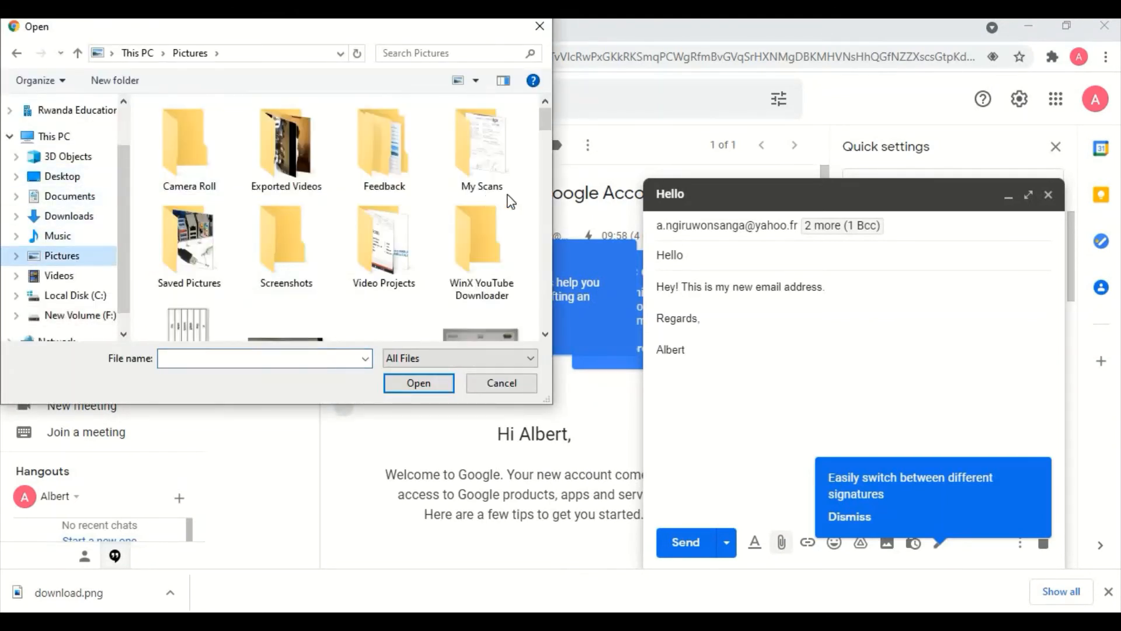
scroll(538, 249, down, 5)
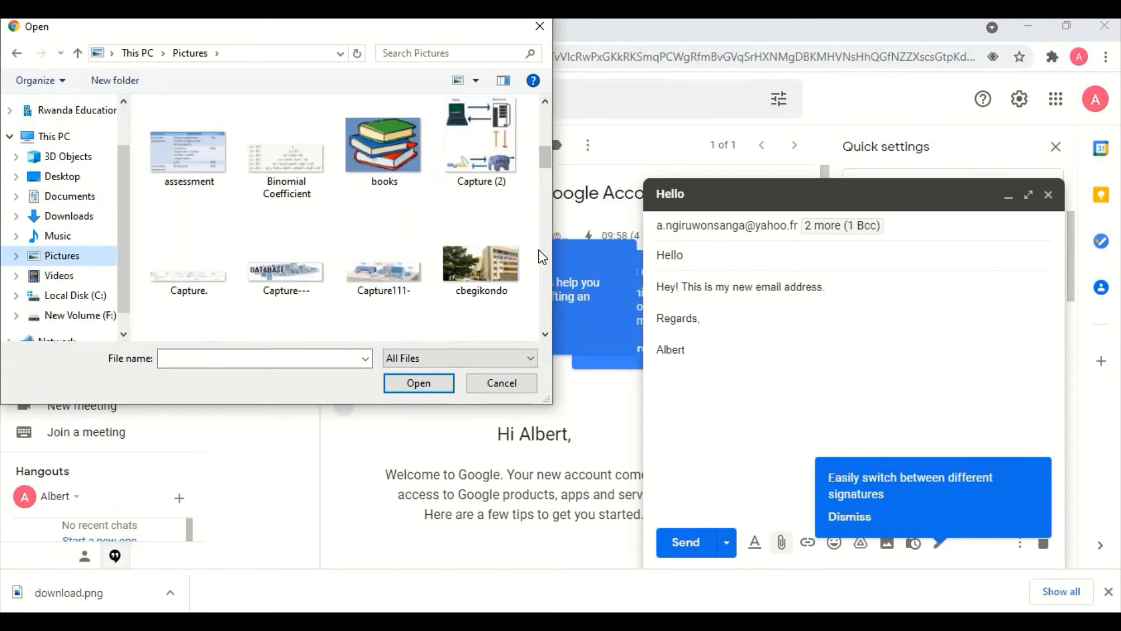
click(482, 188)
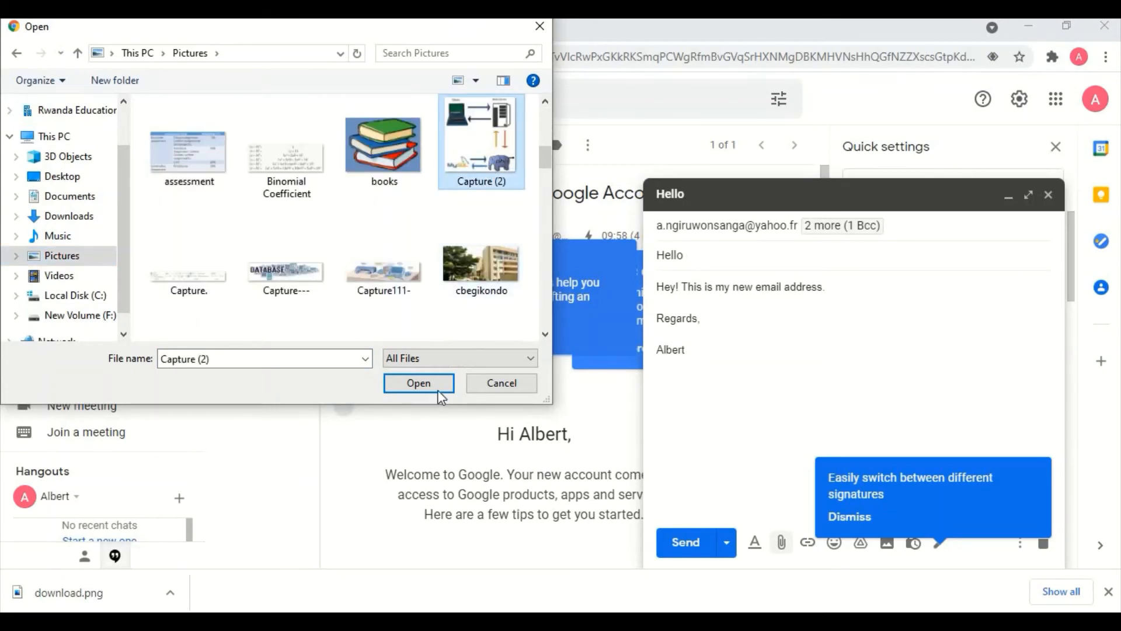
click(419, 384)
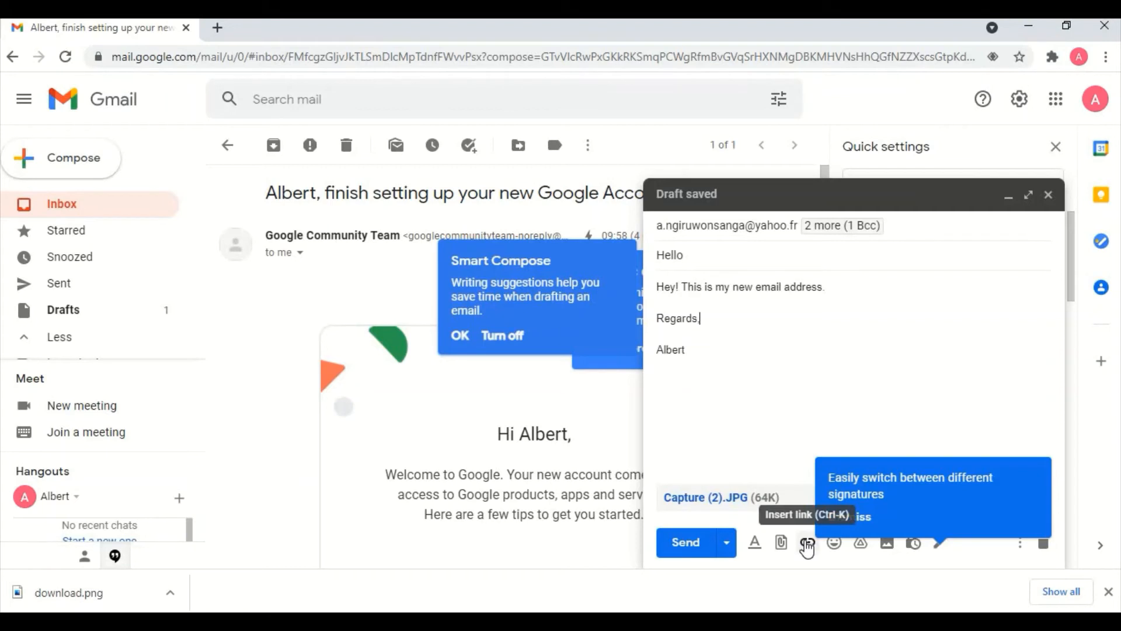
text(,)
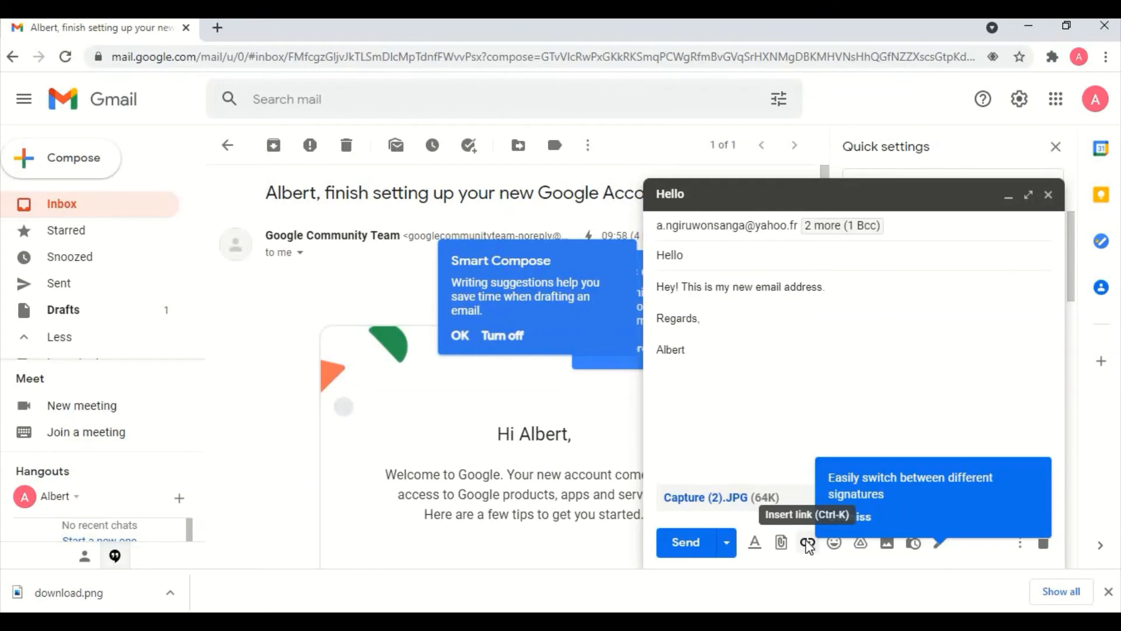
click(808, 542)
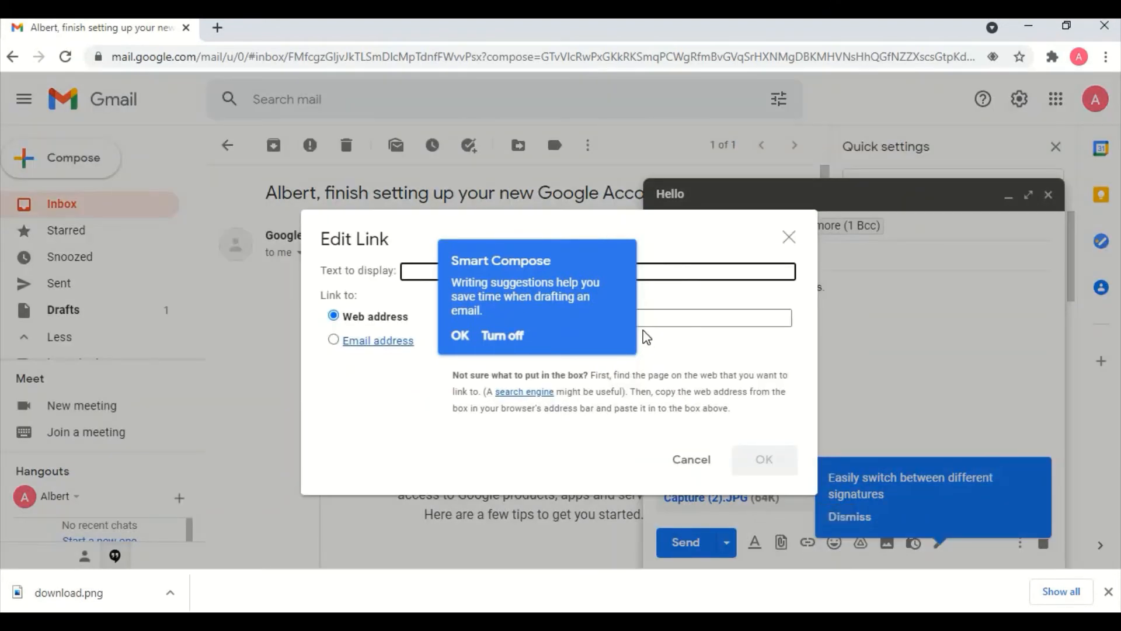
click(460, 335)
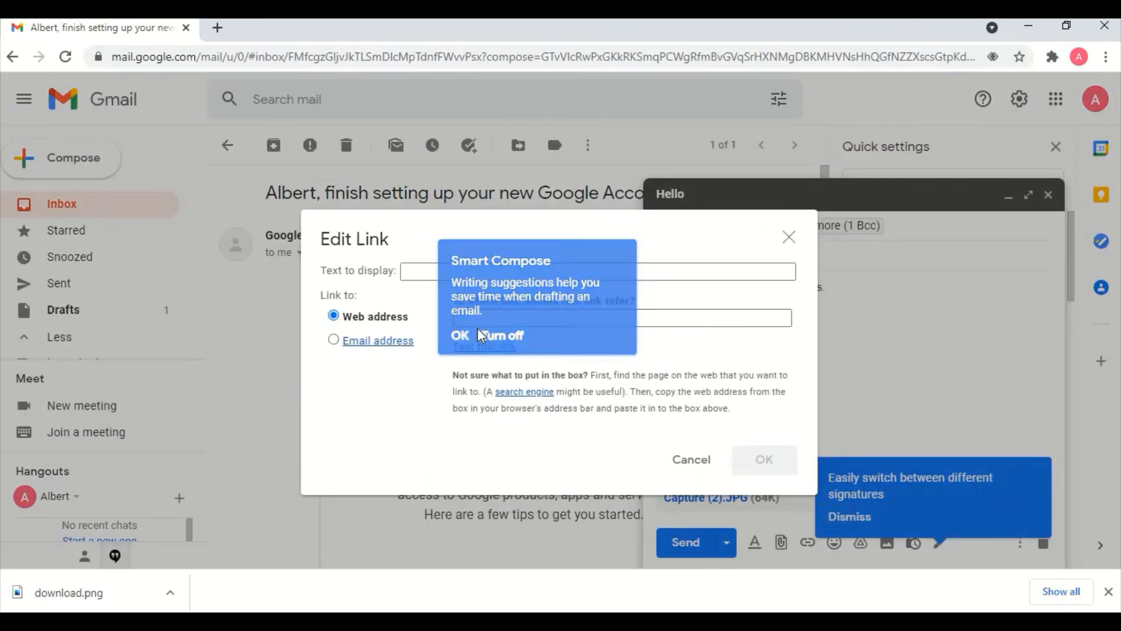
click(436, 274)
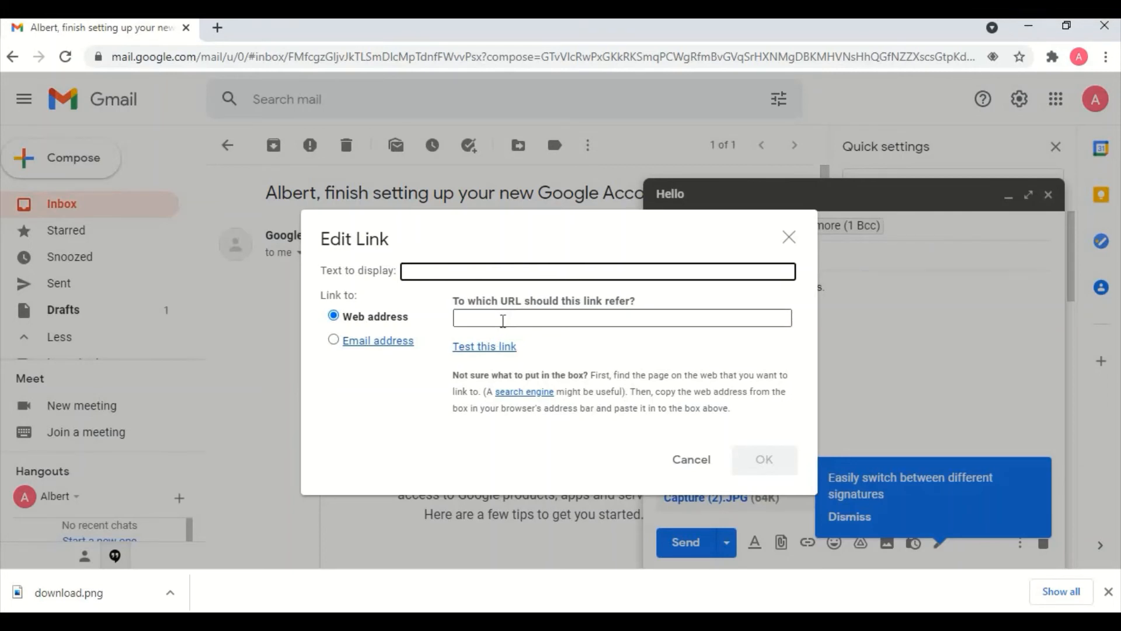
click(503, 320)
click(432, 273)
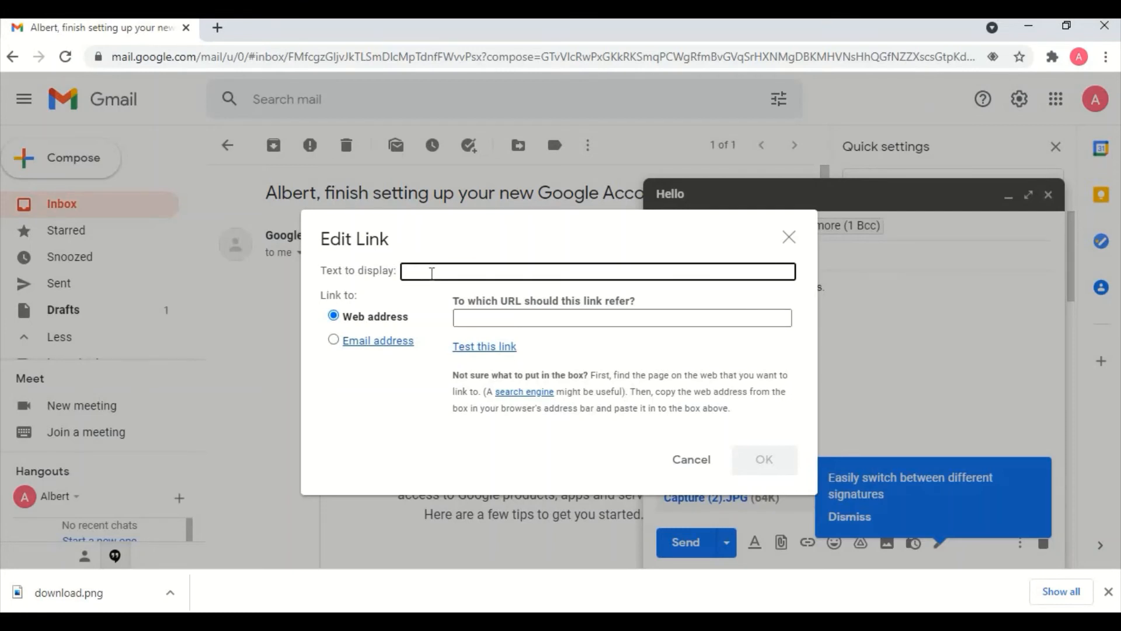
text(googl)
text(G)
key(Delete)
click(502, 326)
text(www)
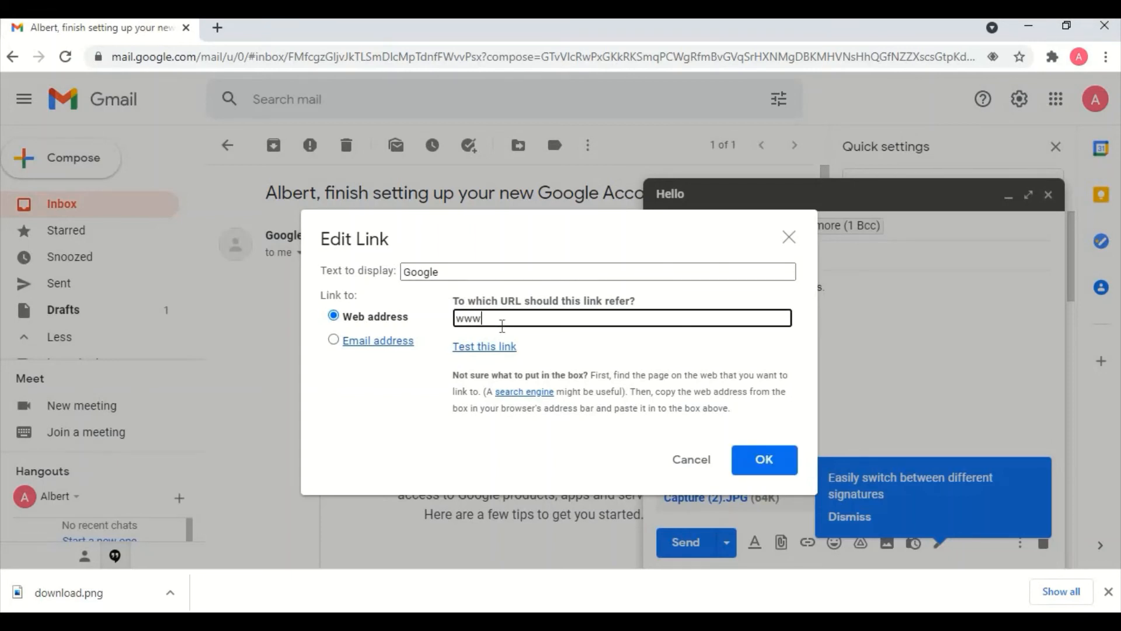
text(.google.com)
click(754, 456)
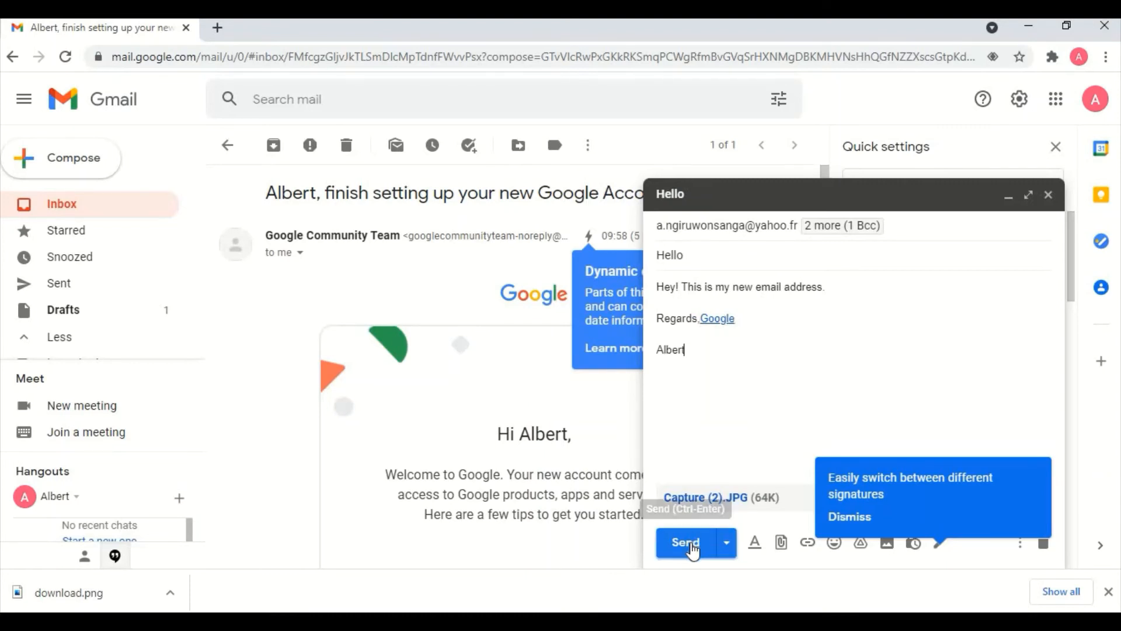
Send the Hello email, dismiss Quick settings and the tip, reload, and return to the Inbox
click(693, 549)
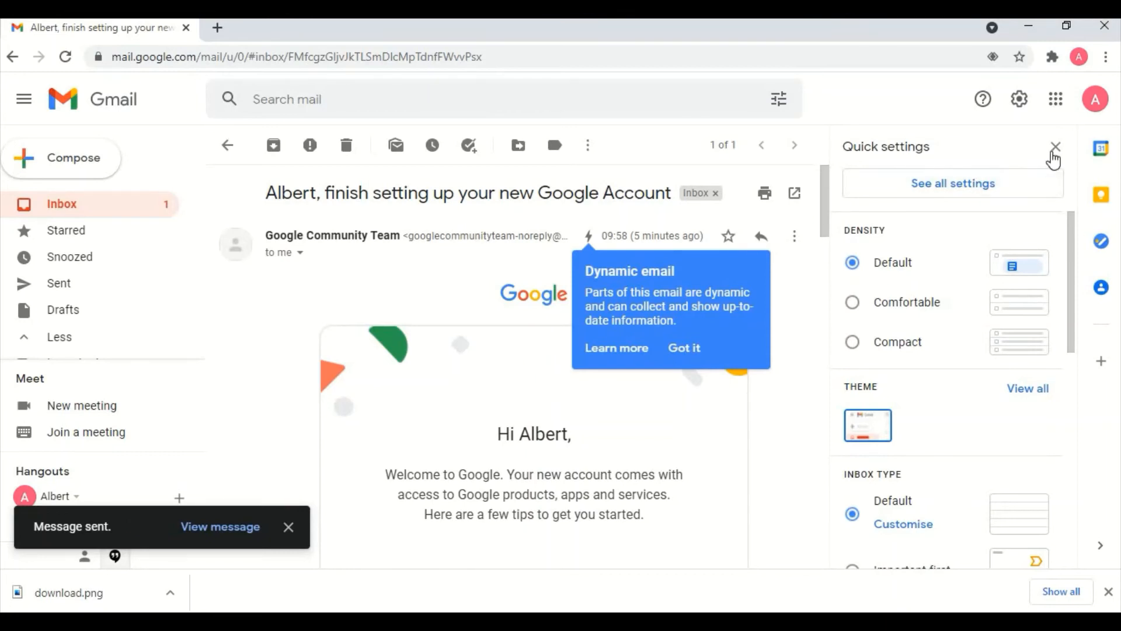
click(1055, 147)
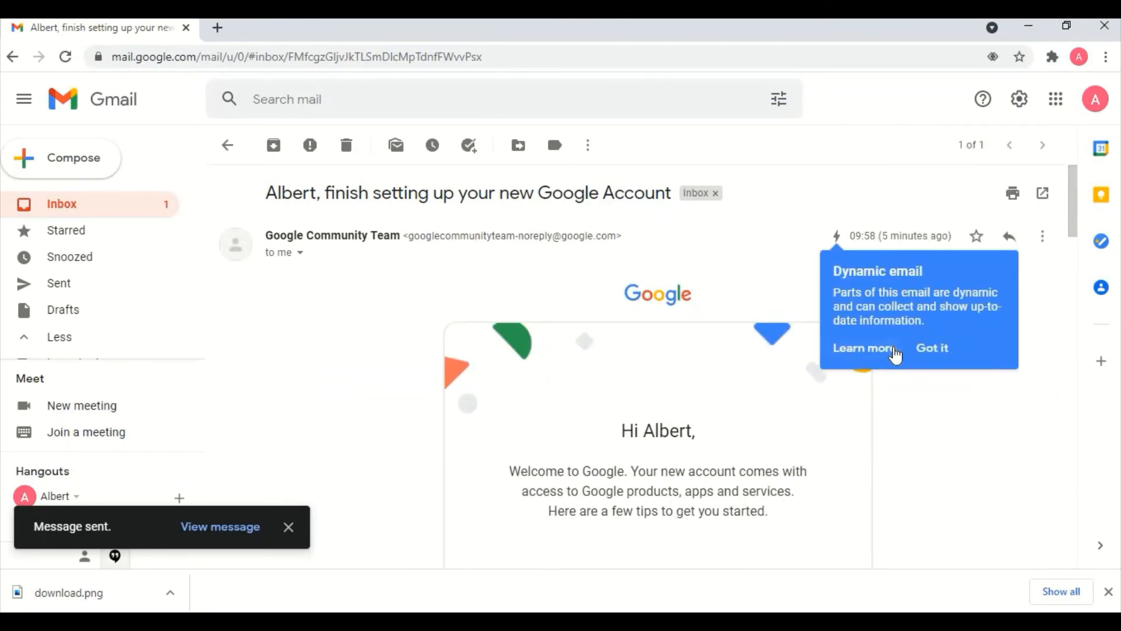
click(932, 348)
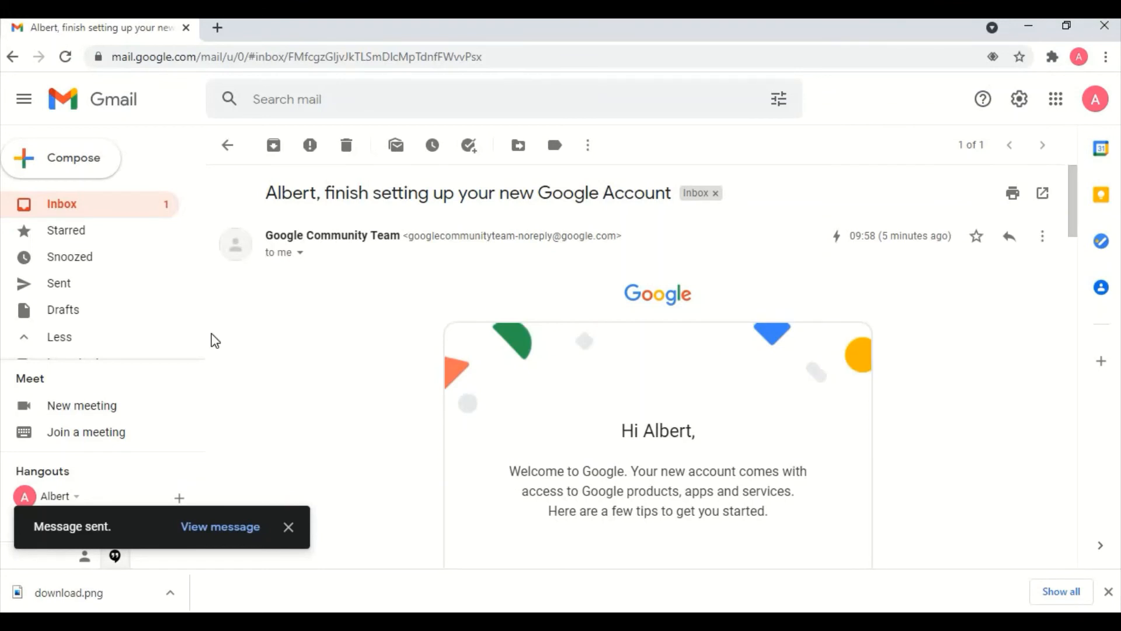
click(65, 57)
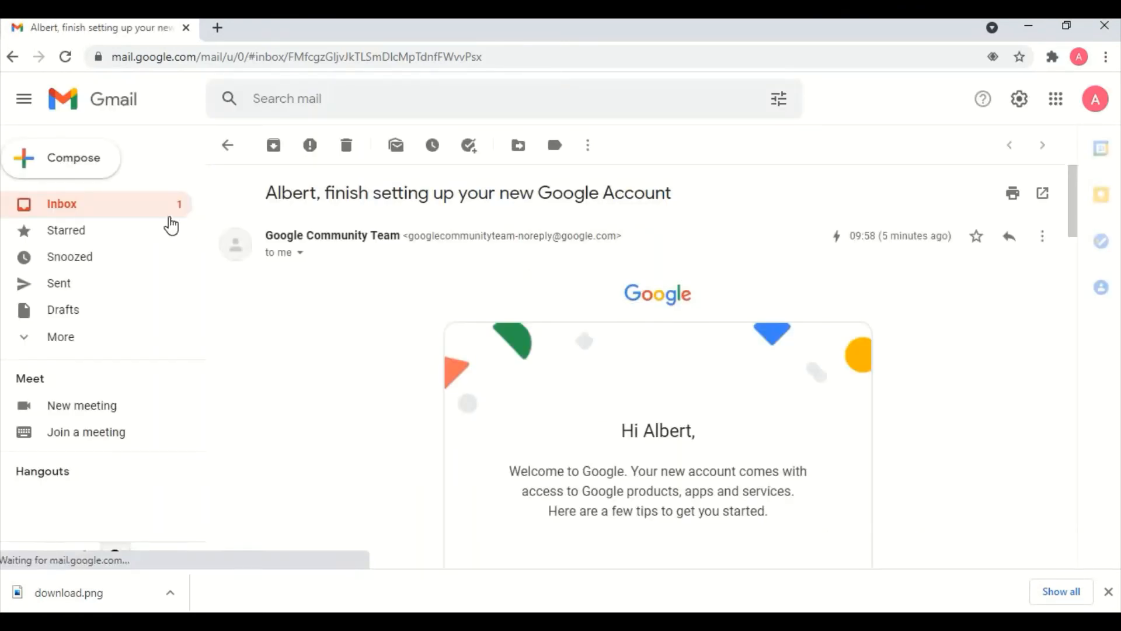
click(135, 218)
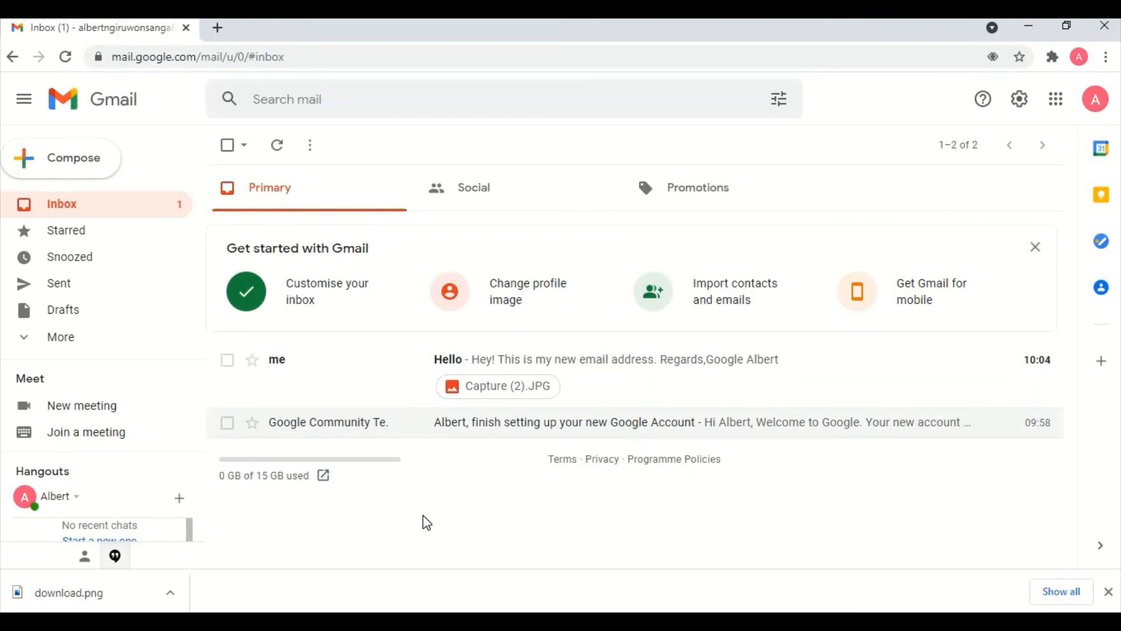
Open the received Hello email, follow its Google link, then return to view and close its details
click(322, 370)
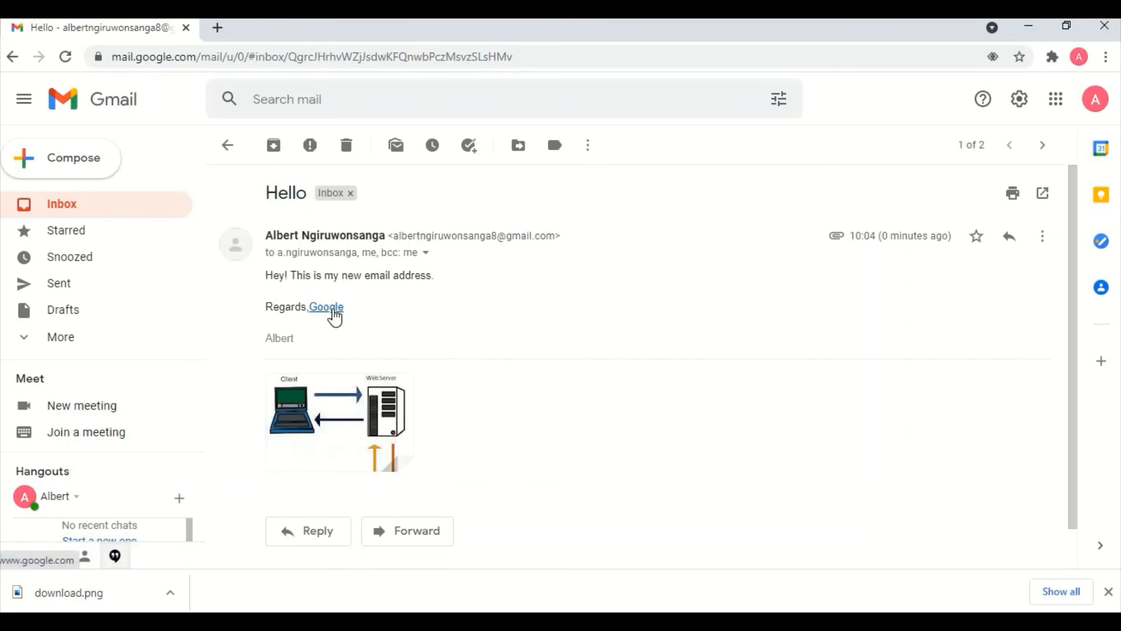
click(333, 312)
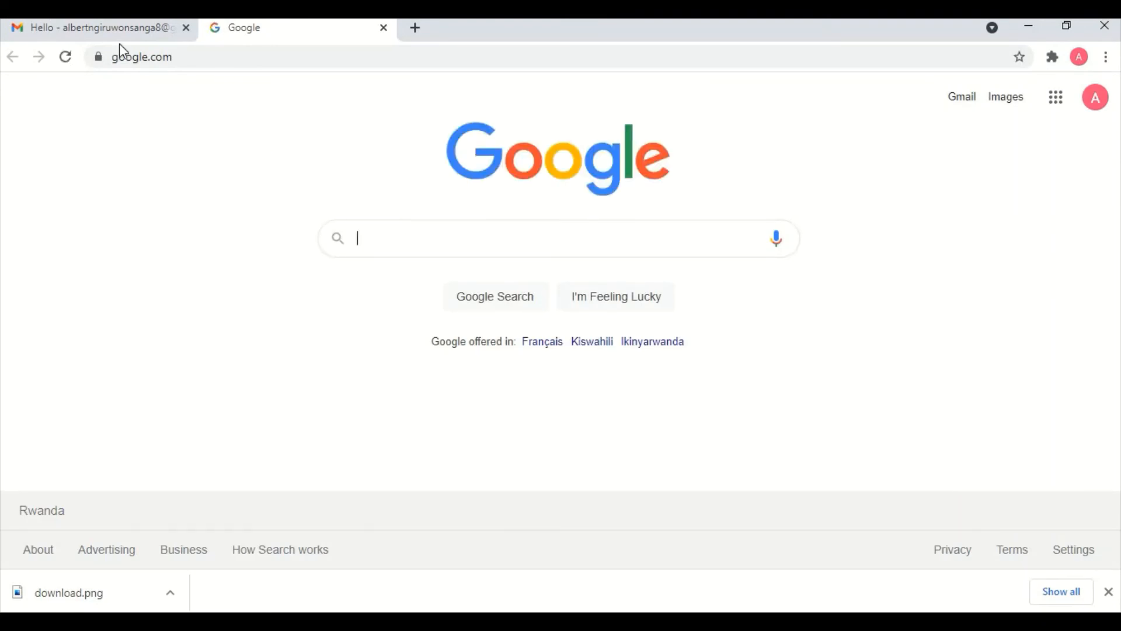
click(113, 29)
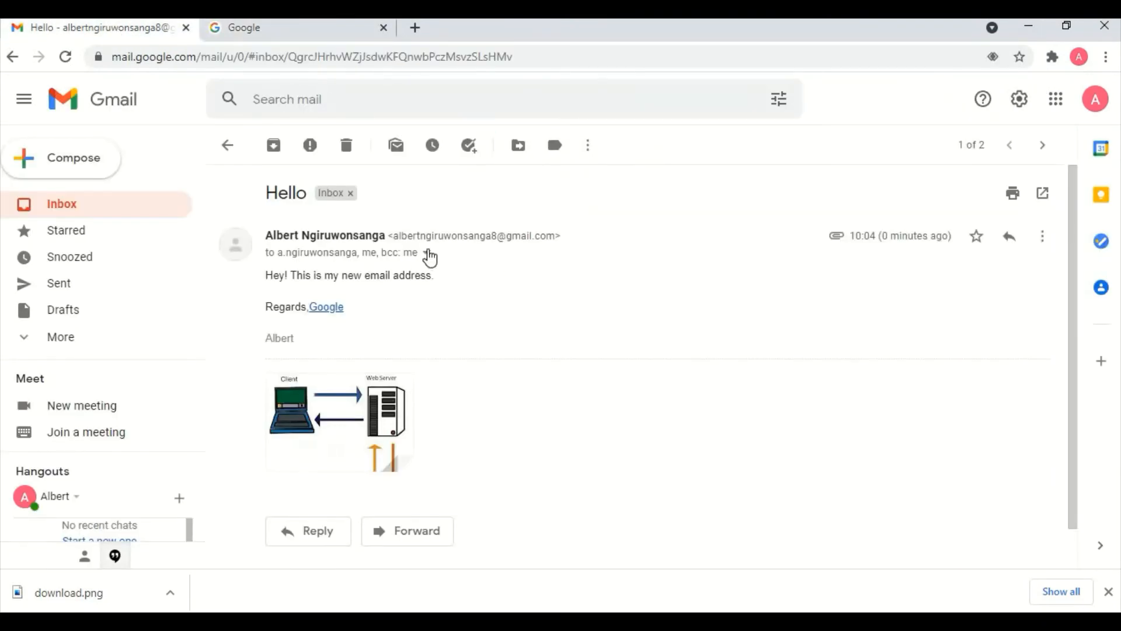
click(427, 253)
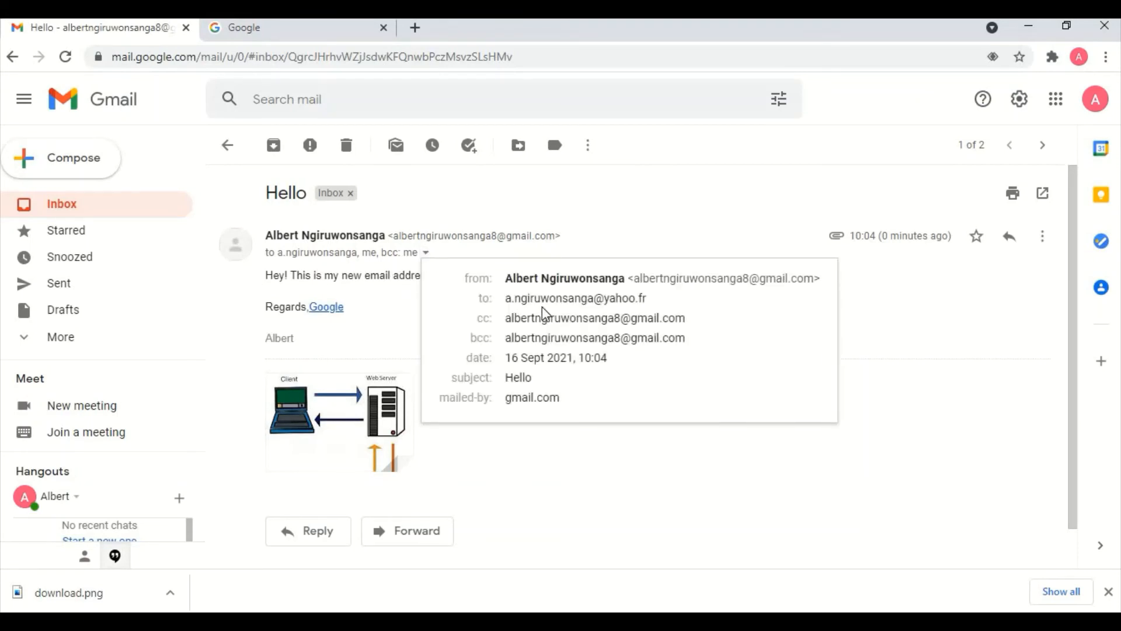
mouse_move(529, 316)
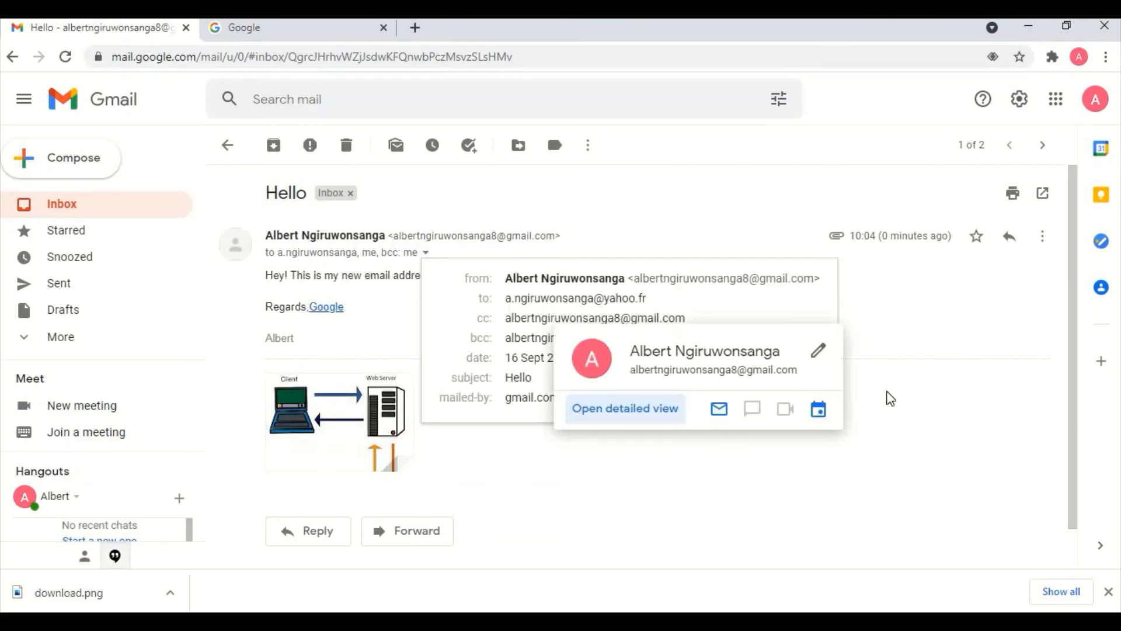
click(700, 340)
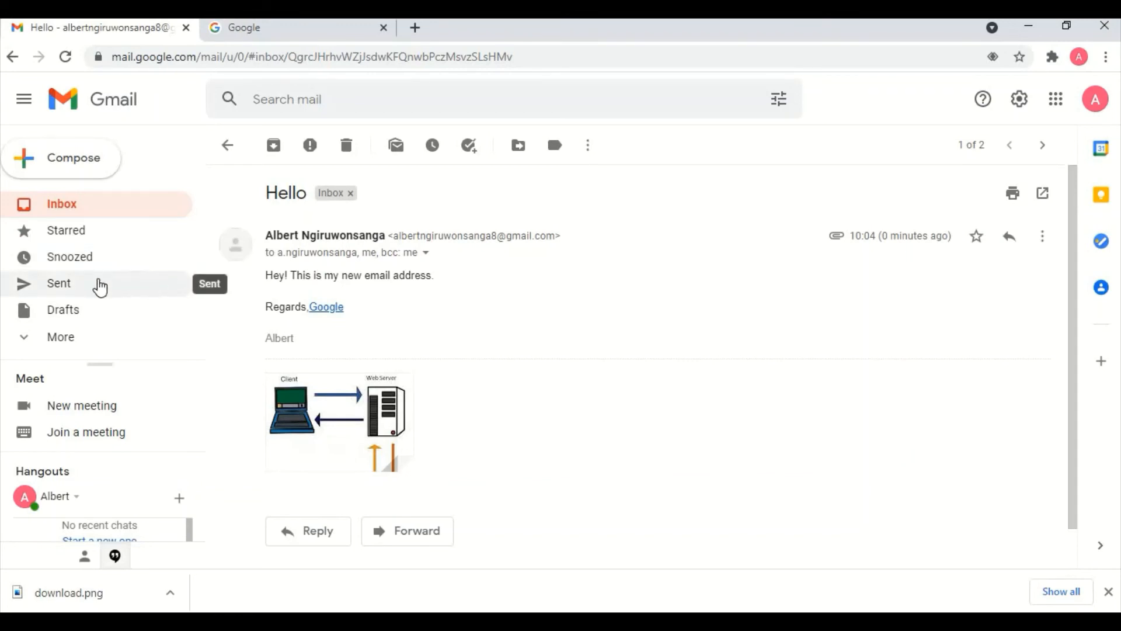
Check the Hello email in Sent Mail, then open the Google apps launcher
click(92, 286)
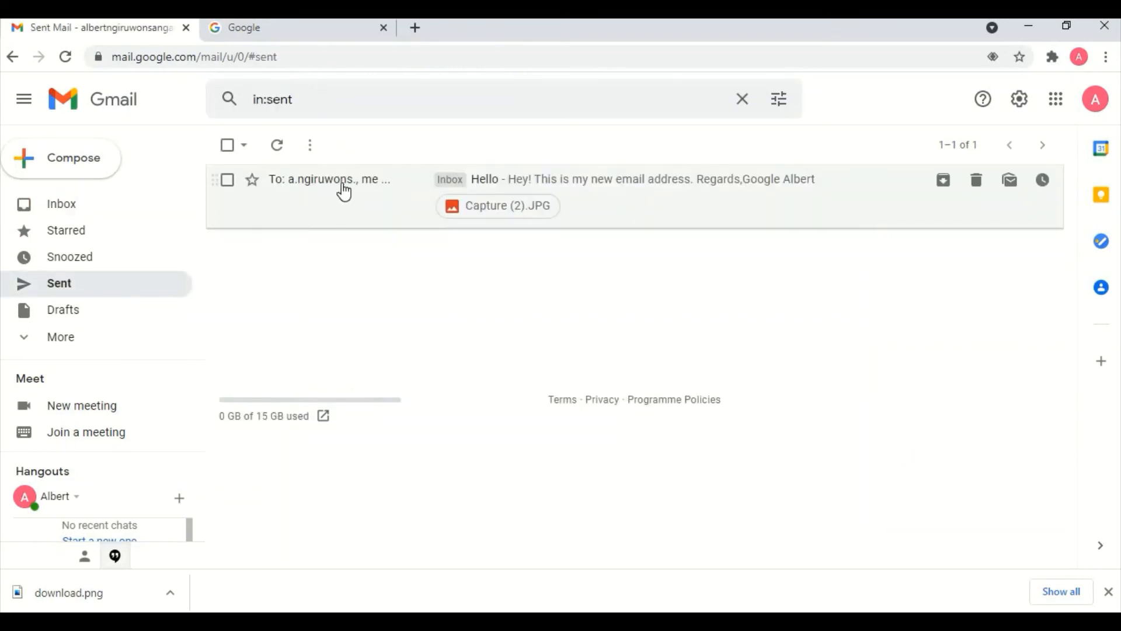
mouse_move(345, 192)
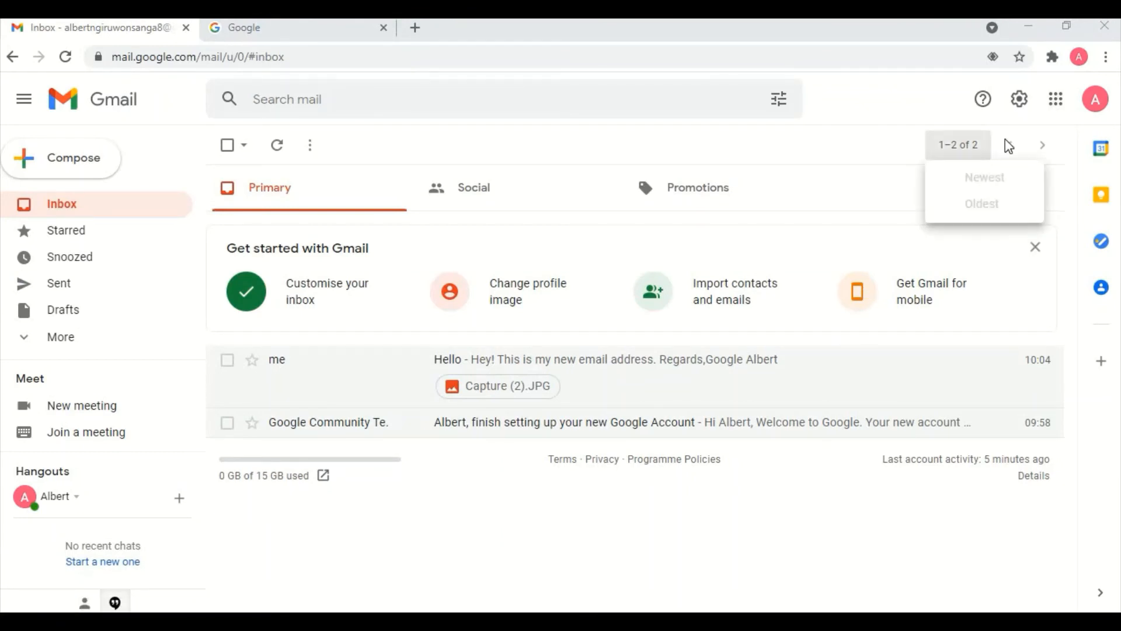
click(1048, 113)
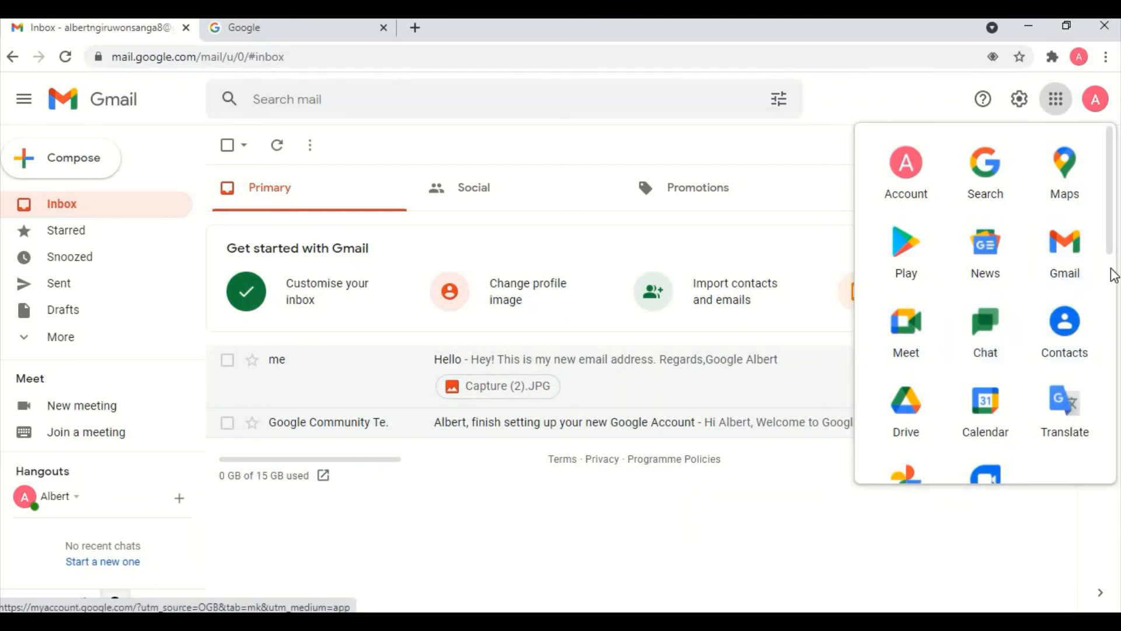
Scroll through the Google apps list and close it, leaving the Sent folder displayed
scroll(1113, 263, down, 1)
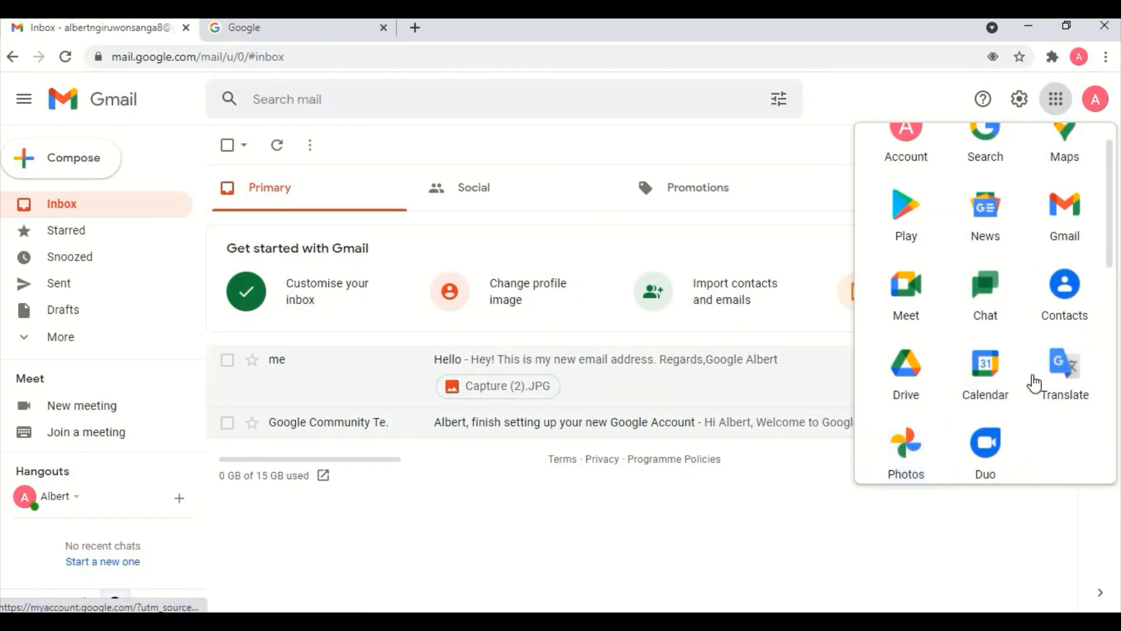
drag(1111, 245, 1109, 347)
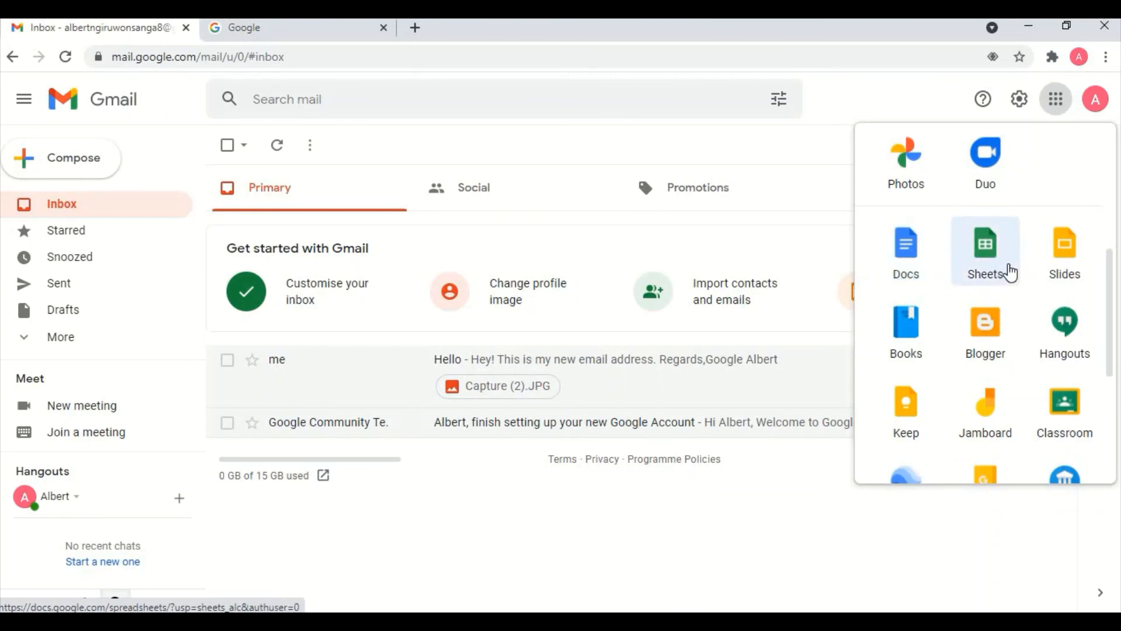
drag(1111, 320, 1111, 422)
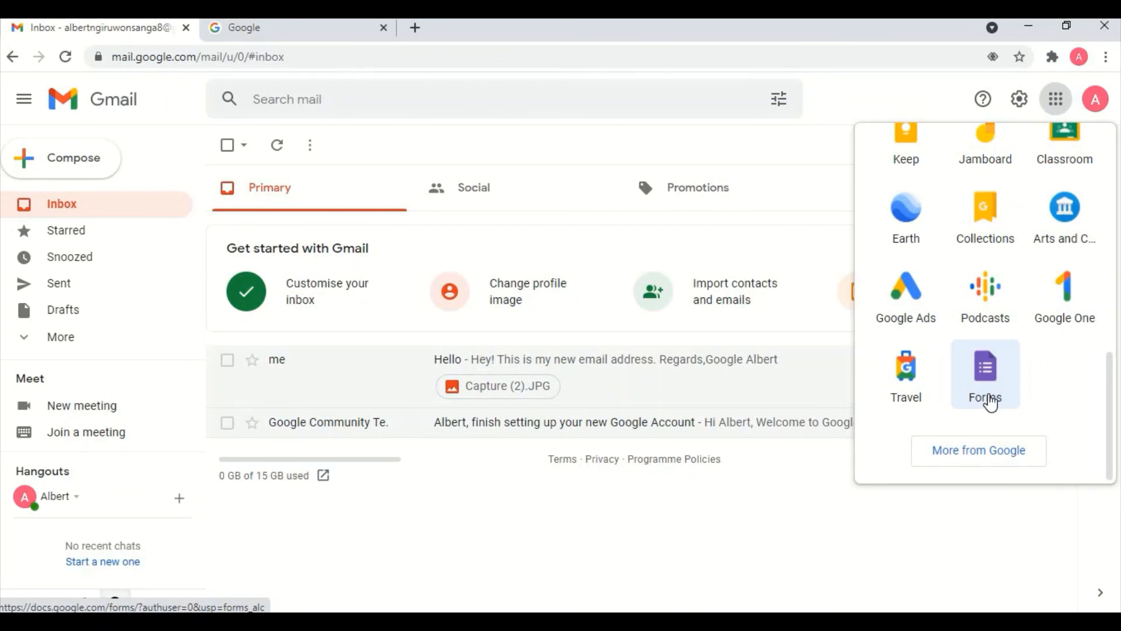
click(1056, 104)
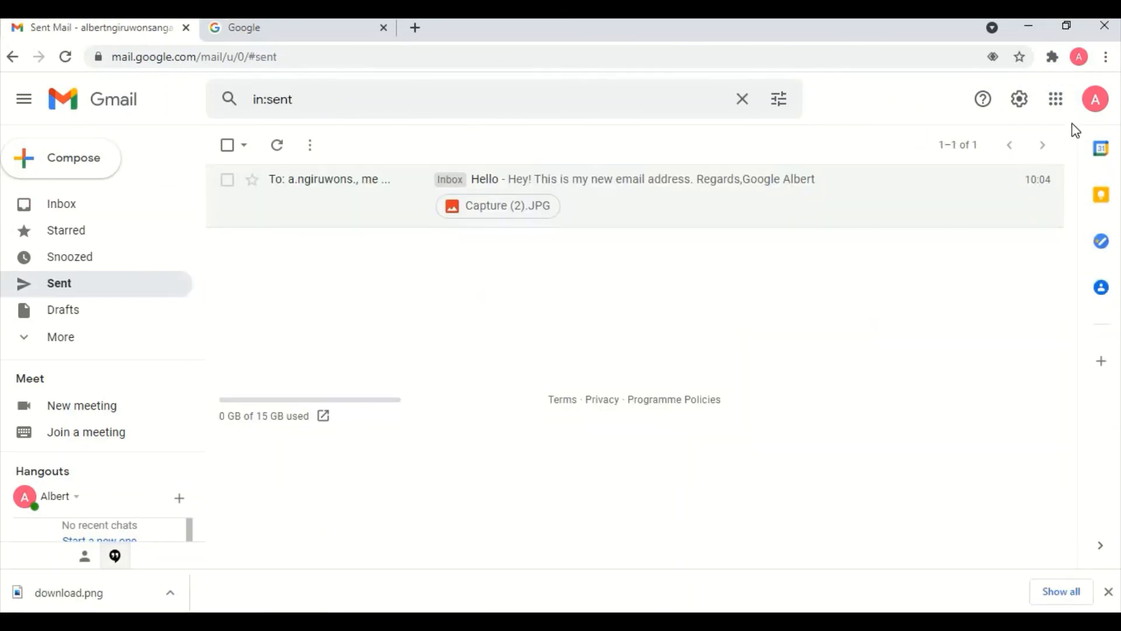
Sign out of the Gmail account from the account avatar menu at the top right
click(1097, 104)
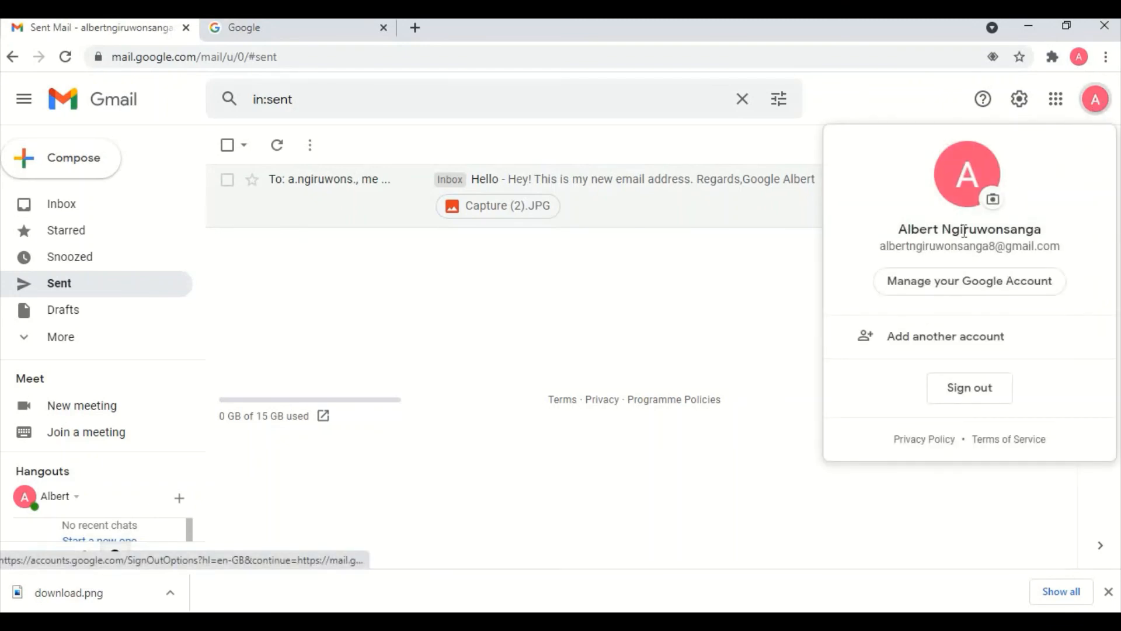
click(970, 388)
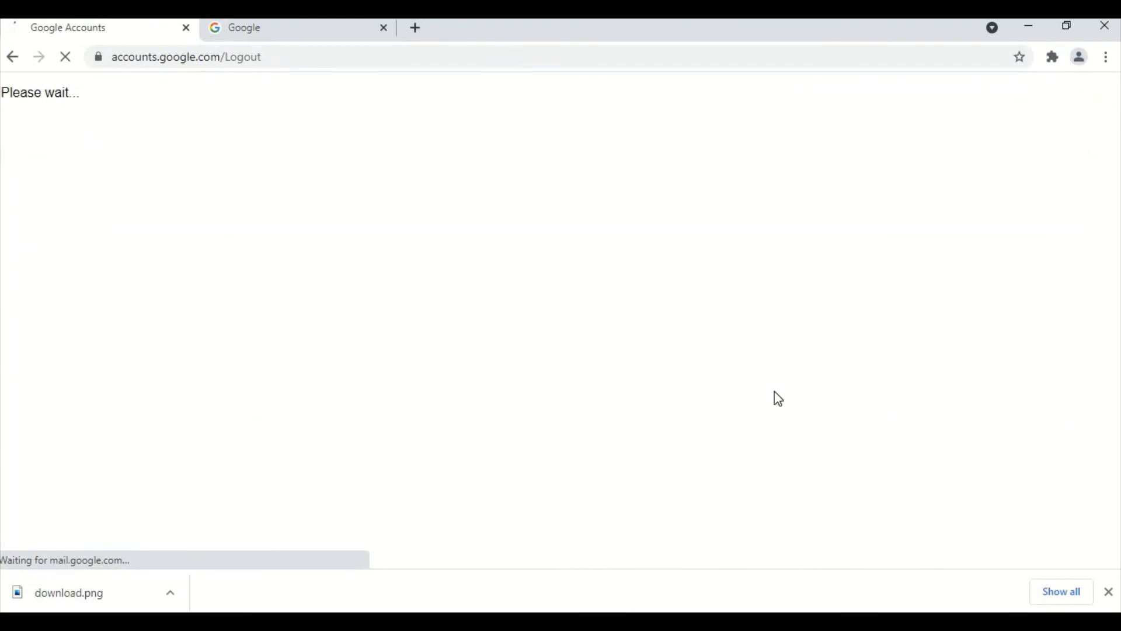